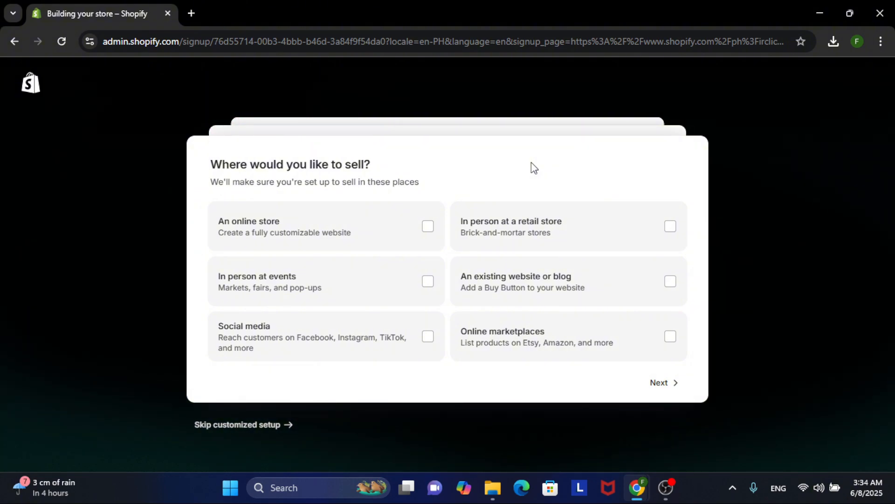
- Choose an online store, online marketplaces and social media as the places to sell, and continue
{"action": "left_click", "coordinate": [426, 229]}
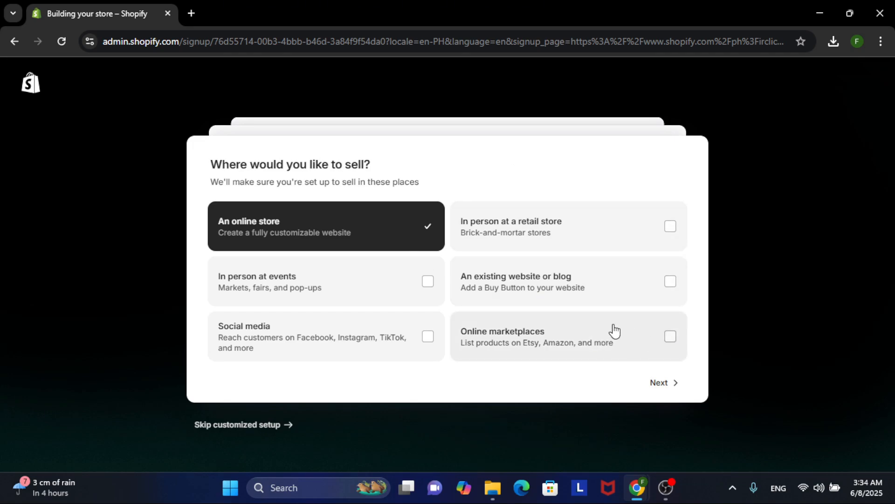
{"action": "left_click", "coordinate": [640, 344]}
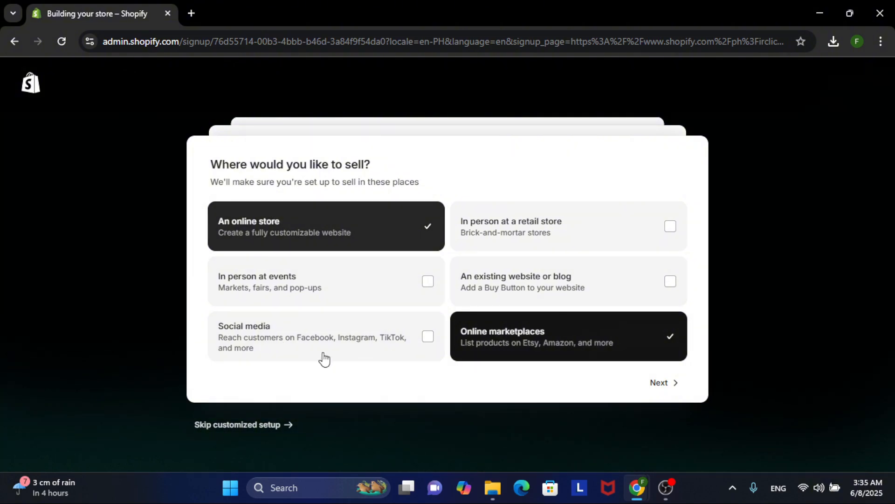
{"action": "left_click", "coordinate": [419, 341]}
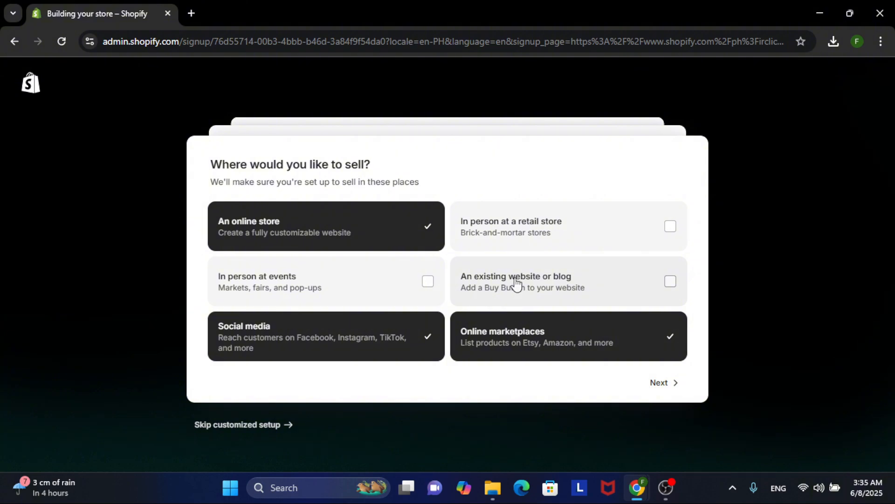
{"action": "left_click", "coordinate": [670, 381]}
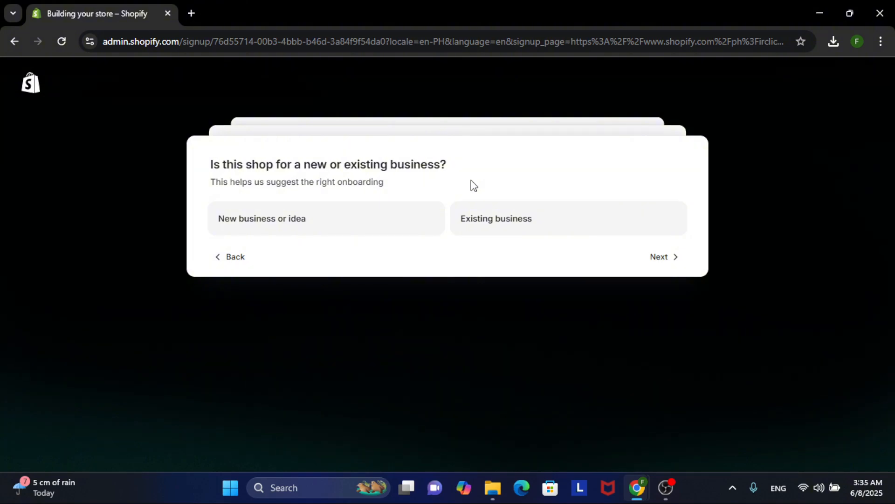
- State that the shop is for an existing business of Small size, less than $250K annually
{"action": "left_click", "coordinate": [495, 227]}
{"action": "left_click", "coordinate": [660, 258]}
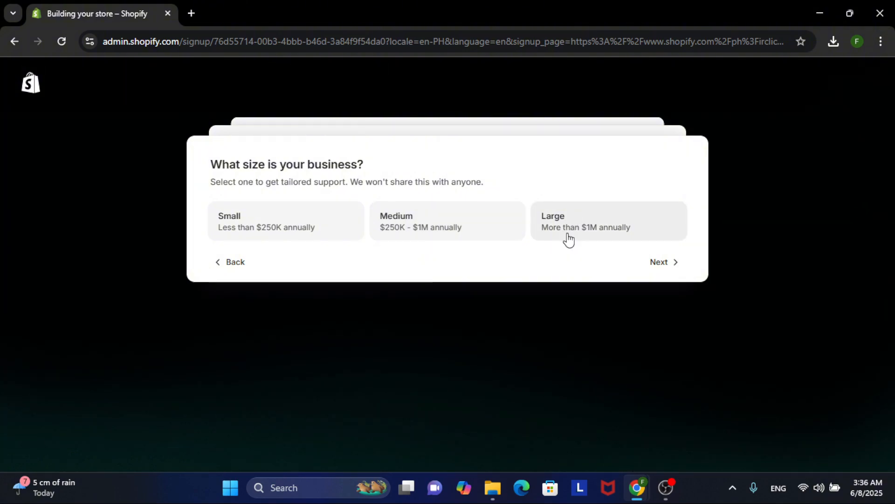
{"action": "left_click", "coordinate": [274, 212]}
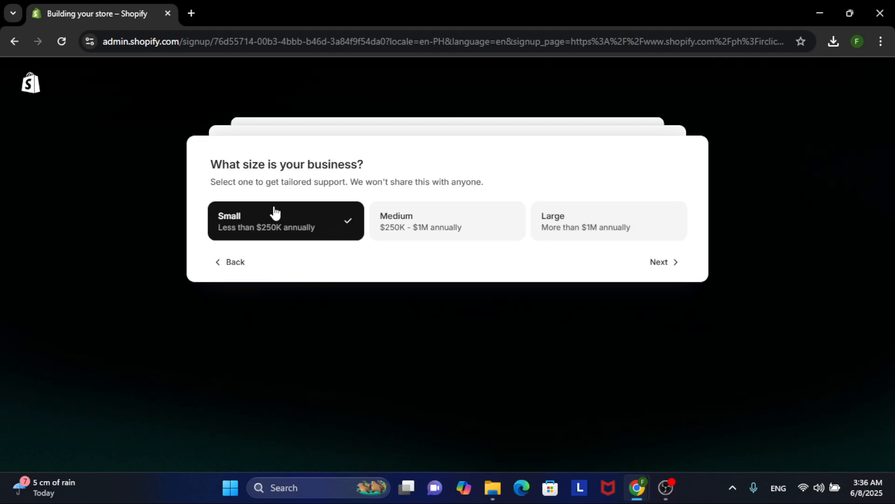
{"action": "left_click", "coordinate": [662, 262]}
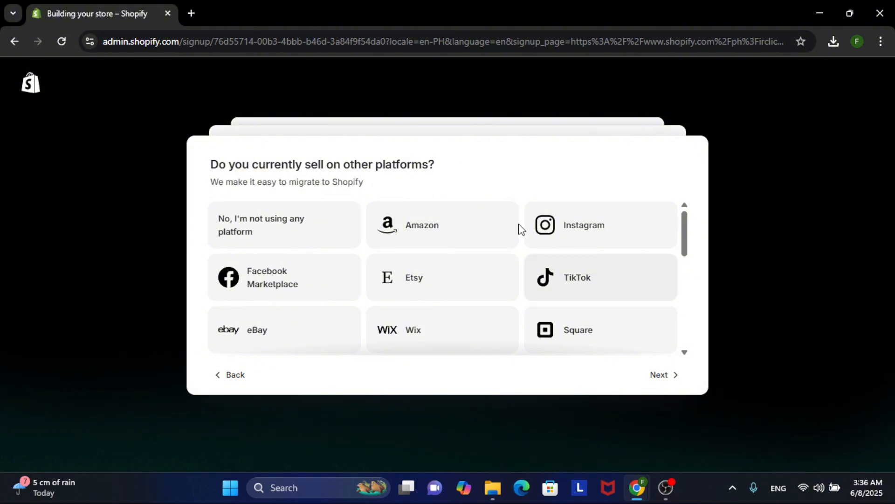
- Answer that no other selling platform is currently used, after looking through the platform list, and continue
{"action": "left_click", "coordinate": [252, 237]}
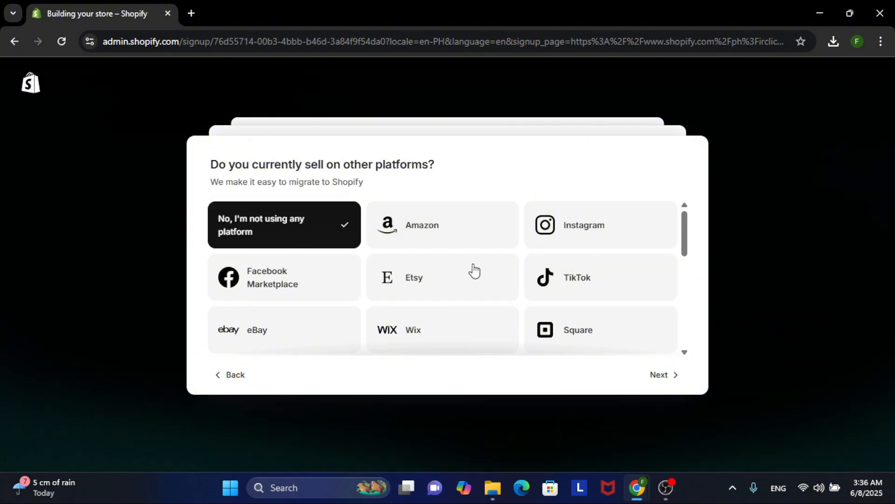
{"action": "scroll", "coordinate": [494, 280], "scroll_direction": "down", "scroll_amount": 5}
{"action": "scroll", "coordinate": [513, 317], "scroll_direction": "up", "scroll_amount": 2}
{"action": "scroll", "coordinate": [487, 332], "scroll_direction": "up", "scroll_amount": 4}
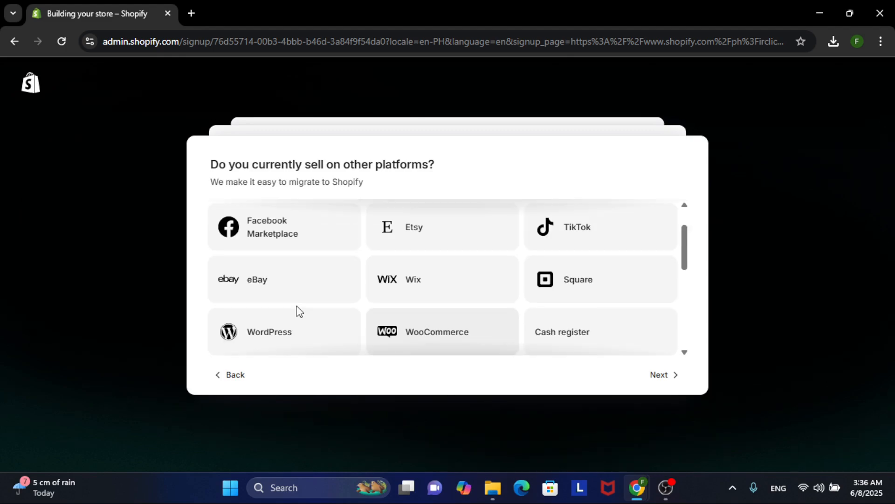
{"action": "scroll", "coordinate": [544, 300], "scroll_direction": "up", "scroll_amount": 1}
{"action": "scroll", "coordinate": [545, 298], "scroll_direction": "down", "scroll_amount": 4}
{"action": "scroll", "coordinate": [545, 298], "scroll_direction": "down", "scroll_amount": 2}
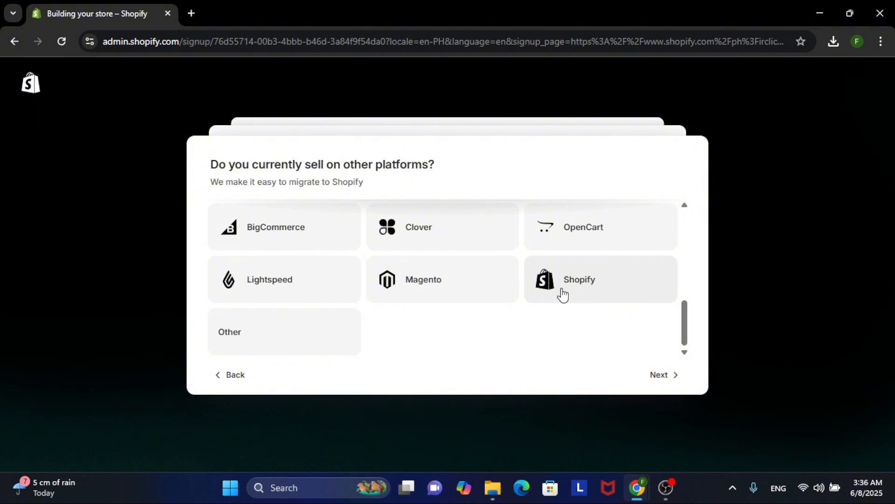
{"action": "scroll", "coordinate": [628, 322], "scroll_direction": "up", "scroll_amount": 5}
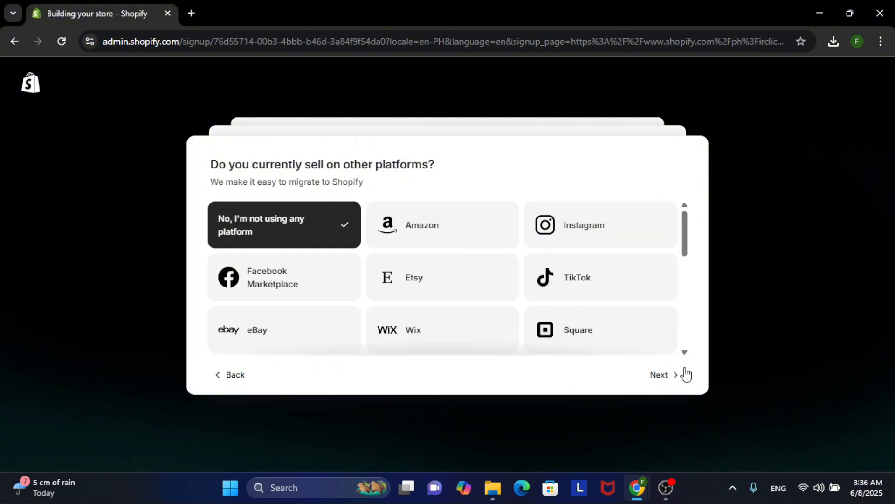
{"action": "left_click", "coordinate": [653, 375]}
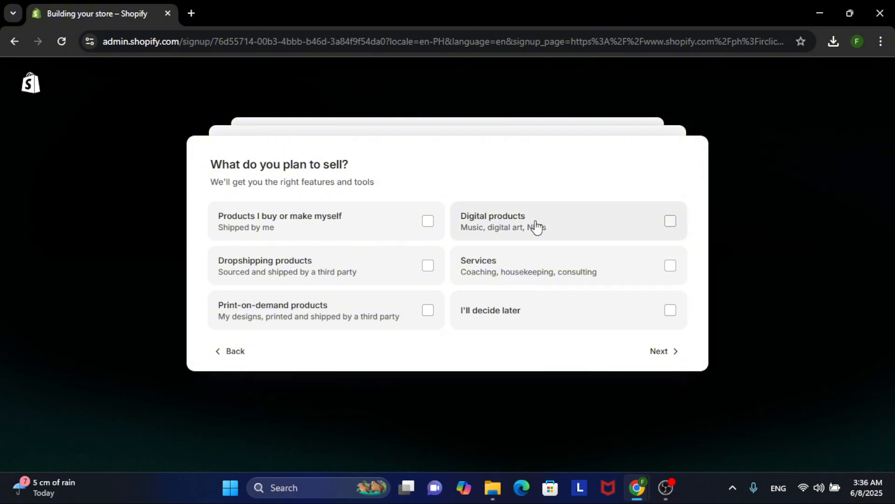
- Select Digital products and Services as what the store plans to sell, and continue
{"action": "left_click", "coordinate": [608, 217]}
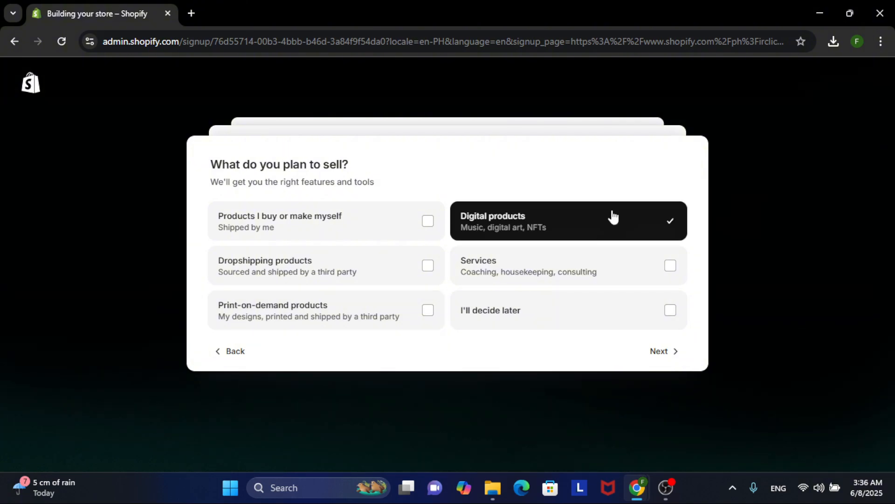
{"action": "left_click", "coordinate": [646, 266]}
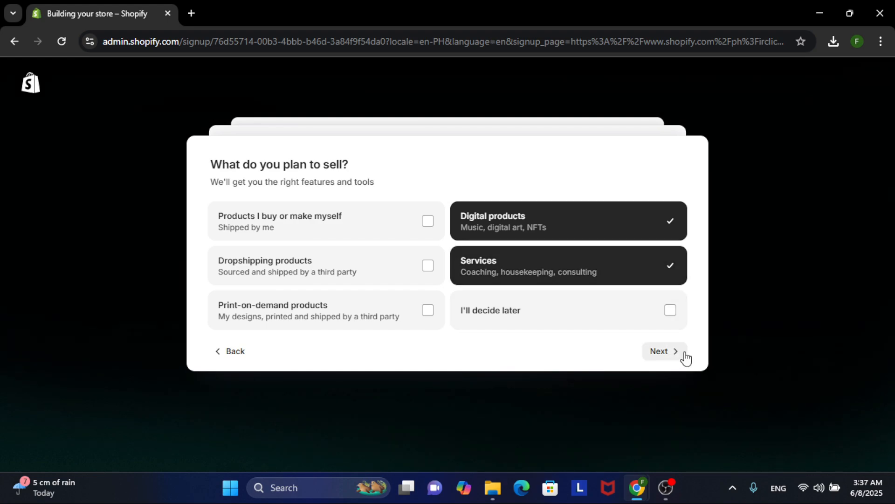
{"action": "left_click", "coordinate": [668, 351]}
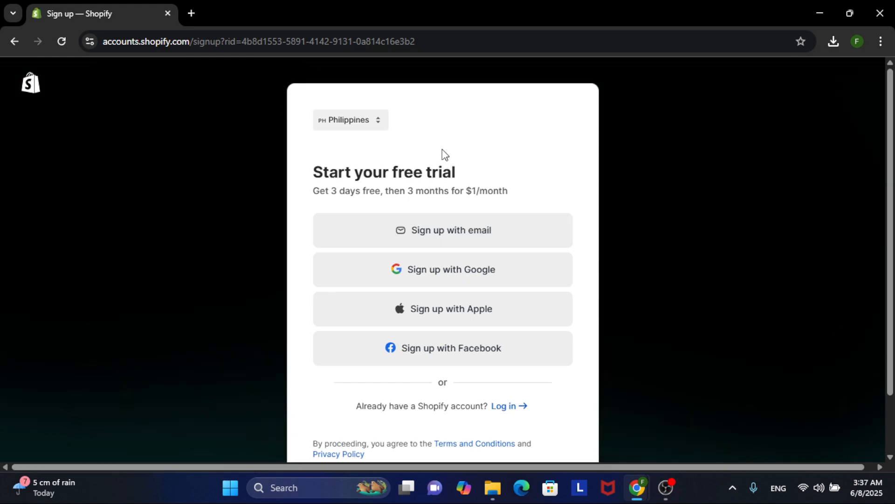
- Sign up for the free trial with the existing Google account and confirm the security settings
{"action": "scroll", "coordinate": [445, 150], "scroll_direction": "down", "scroll_amount": 2}
{"action": "left_click", "coordinate": [463, 201]}
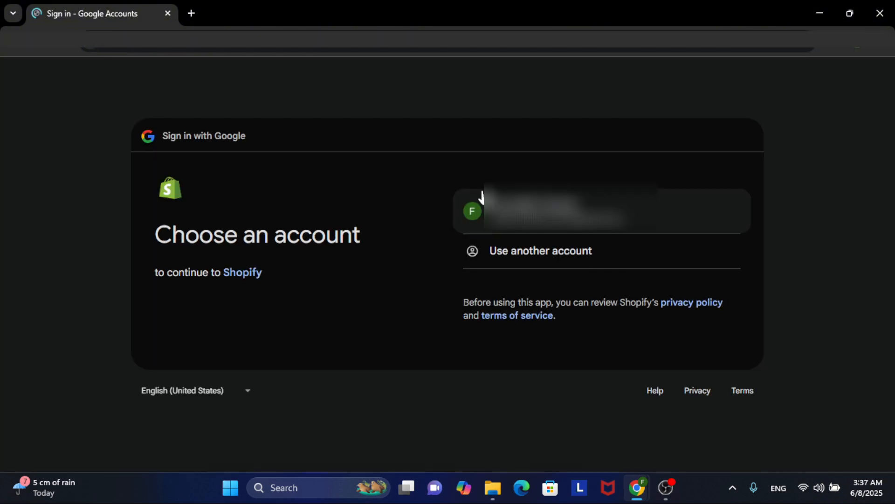
{"action": "left_click", "coordinate": [594, 229]}
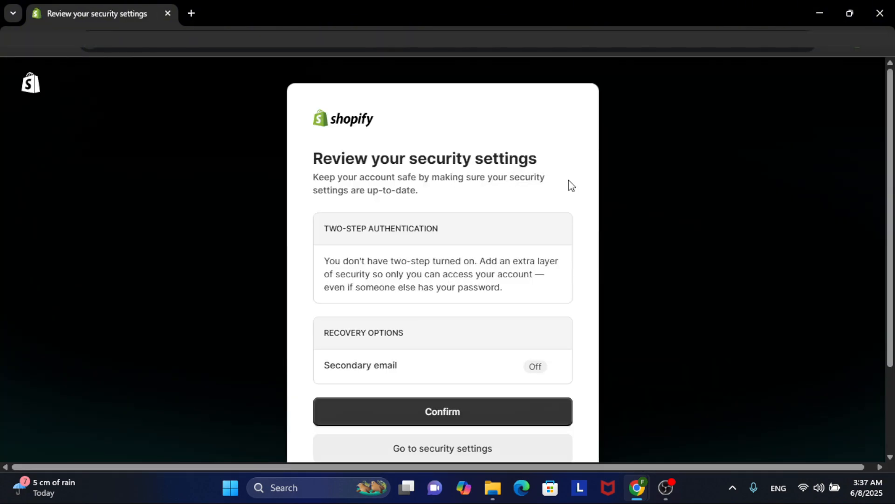
{"action": "scroll", "coordinate": [480, 255], "scroll_direction": "down", "scroll_amount": 2}
{"action": "left_click", "coordinate": [443, 345]}
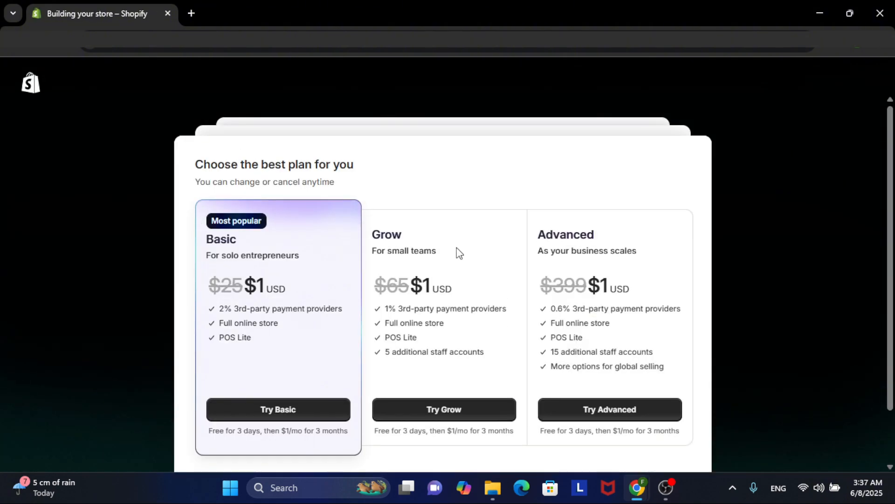
- Compare the Basic, Grow and Advanced plans and skip the plan choice for now
{"action": "scroll", "coordinate": [438, 224], "scroll_direction": "down", "scroll_amount": 2}
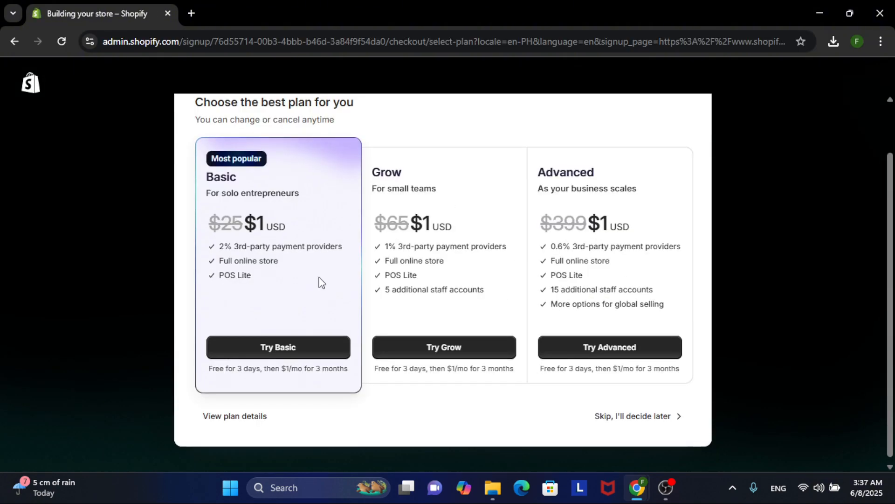
{"action": "scroll", "coordinate": [286, 231], "scroll_direction": "up", "scroll_amount": 2}
{"action": "scroll", "coordinate": [284, 227], "scroll_direction": "down", "scroll_amount": 2}
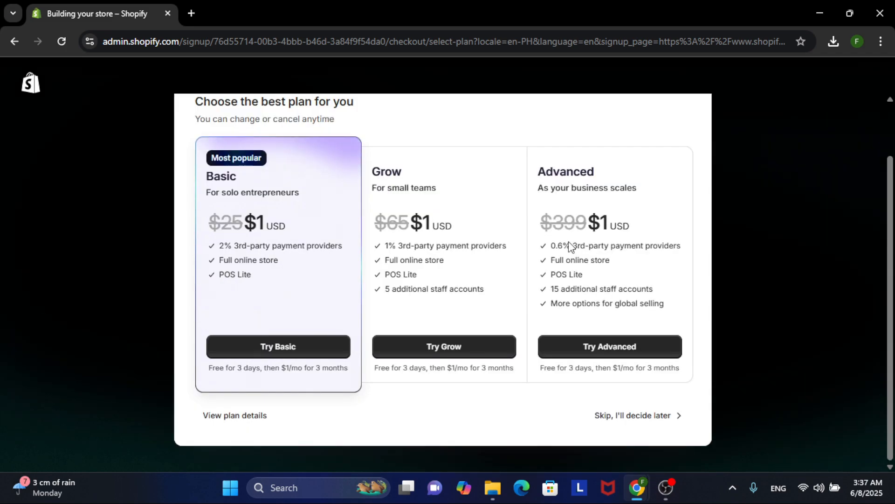
{"action": "scroll", "coordinate": [570, 246], "scroll_direction": "up", "scroll_amount": 2}
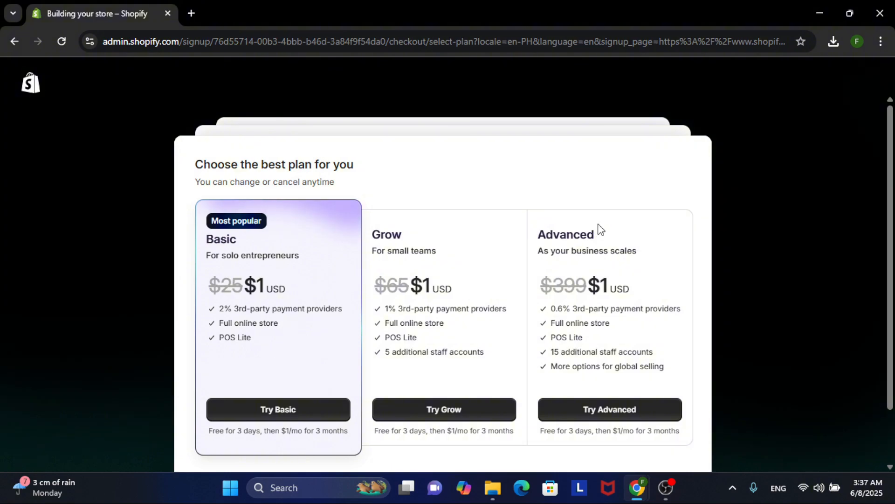
{"action": "scroll", "coordinate": [600, 228], "scroll_direction": "down", "scroll_amount": 2}
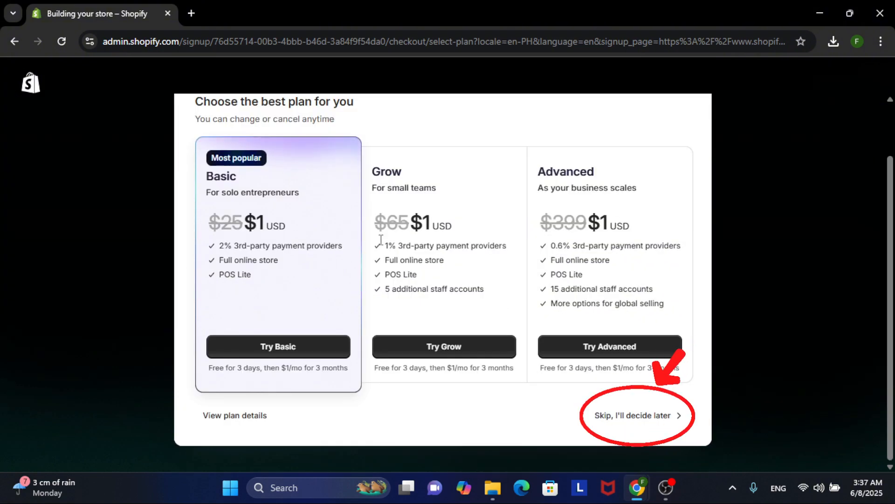
{"action": "left_click", "coordinate": [671, 416]}
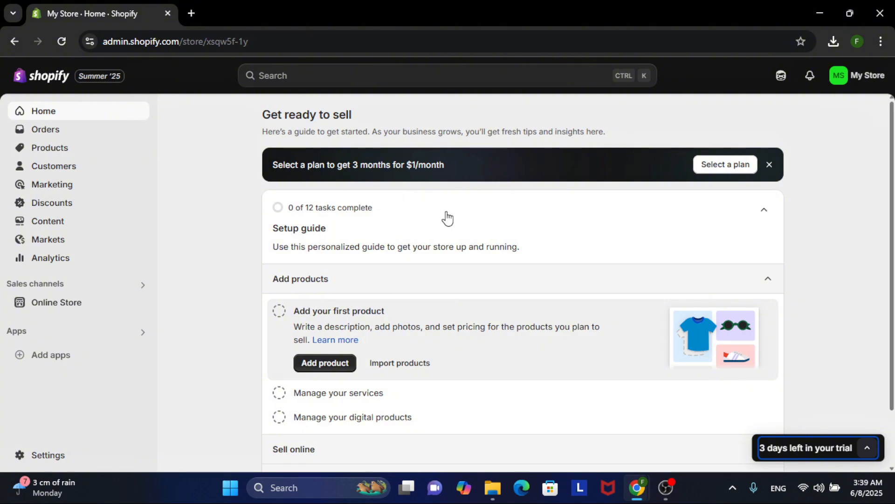
- Look over the setup guide on the store's home page and open the Online Store themes
{"action": "scroll", "coordinate": [493, 224], "scroll_direction": "down", "scroll_amount": 2}
{"action": "scroll", "coordinate": [496, 223], "scroll_direction": "up", "scroll_amount": 2}
{"action": "scroll", "coordinate": [495, 222], "scroll_direction": "down", "scroll_amount": 2}
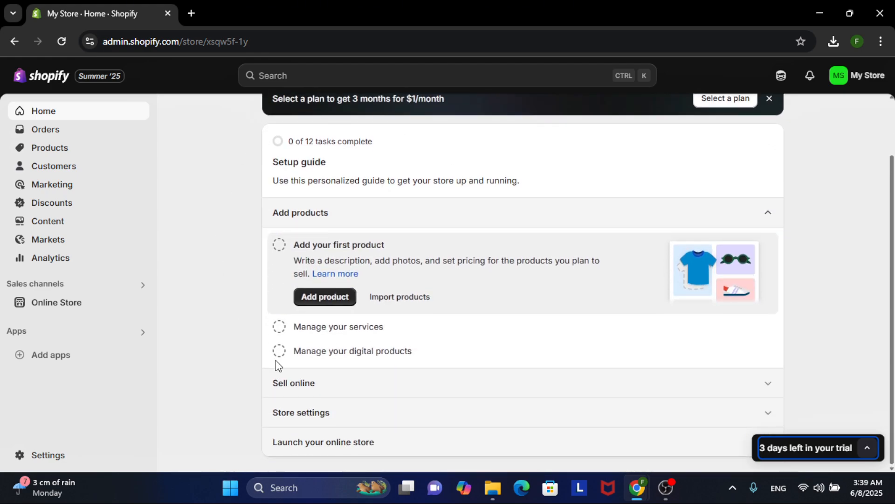
{"action": "scroll", "coordinate": [378, 185], "scroll_direction": "up", "scroll_amount": 2}
{"action": "scroll", "coordinate": [352, 336], "scroll_direction": "down", "scroll_amount": 2}
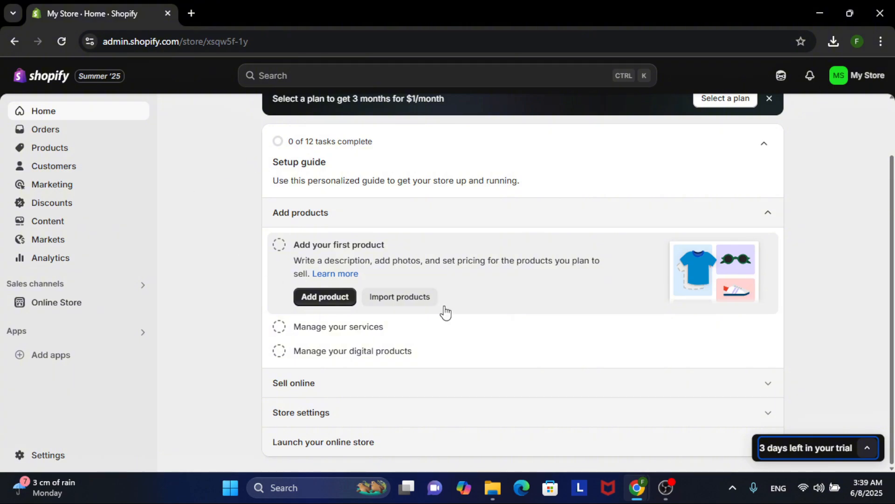
{"action": "scroll", "coordinate": [781, 270], "scroll_direction": "up", "scroll_amount": 2}
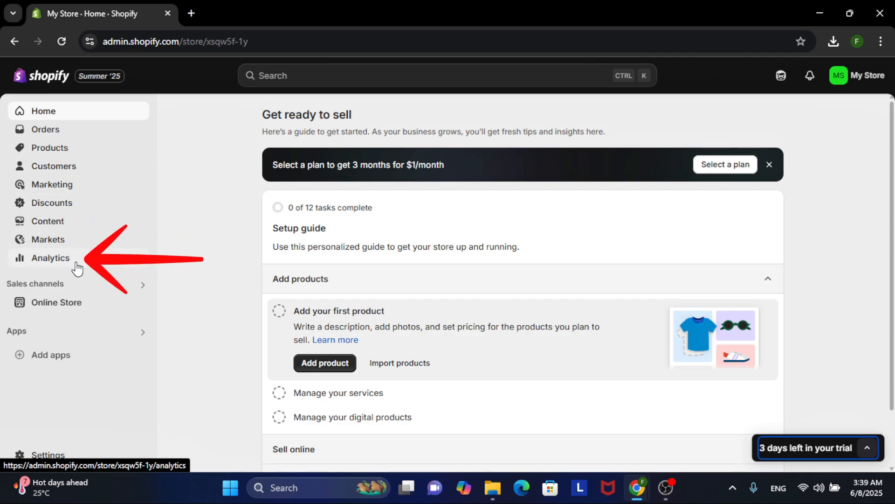
{"action": "left_click", "coordinate": [57, 304]}
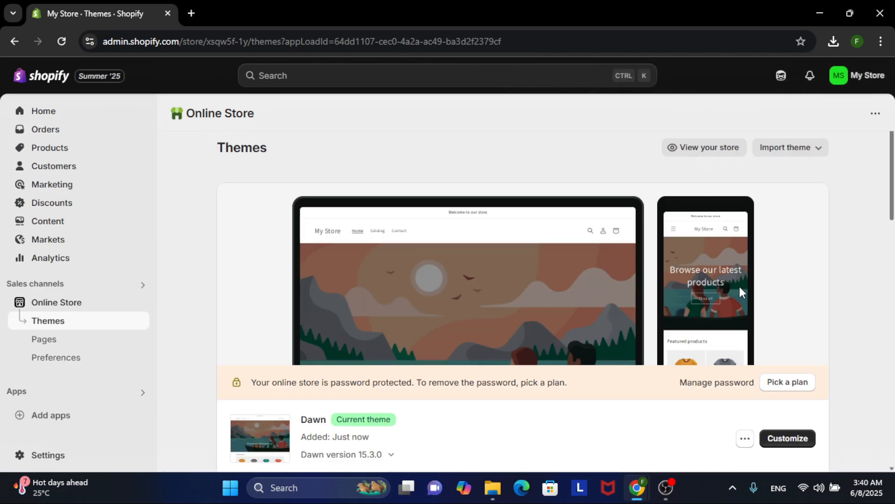
- Open the current Dawn theme for customization and look over its home page preview
{"action": "scroll", "coordinate": [742, 288], "scroll_direction": "down", "scroll_amount": 1}
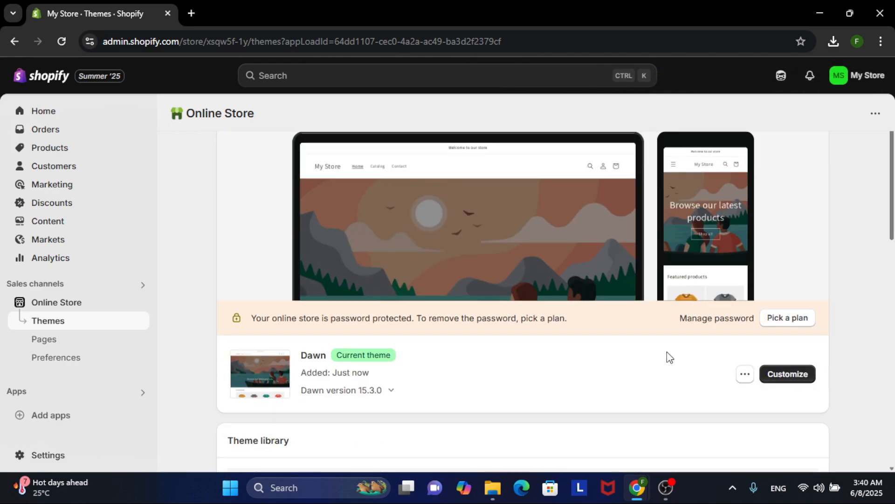
{"action": "scroll", "coordinate": [667, 358], "scroll_direction": "up", "scroll_amount": 1}
{"action": "scroll", "coordinate": [622, 362], "scroll_direction": "down", "scroll_amount": 2}
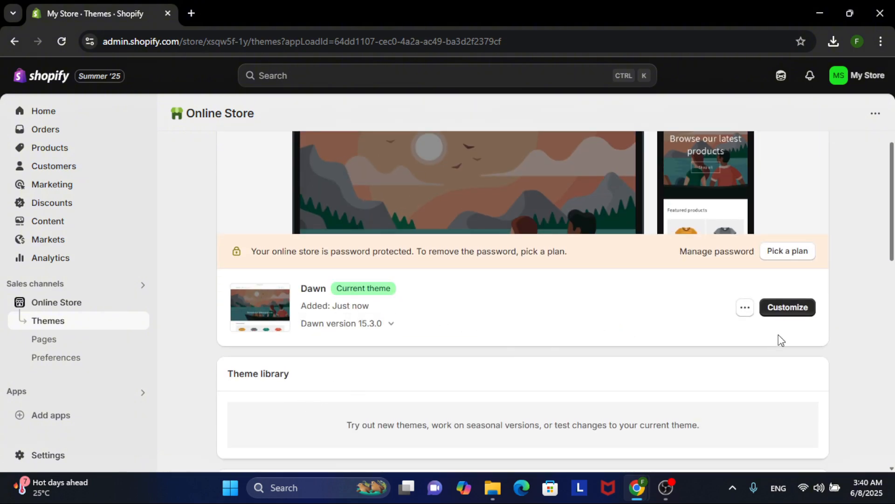
{"action": "left_click", "coordinate": [793, 307]}
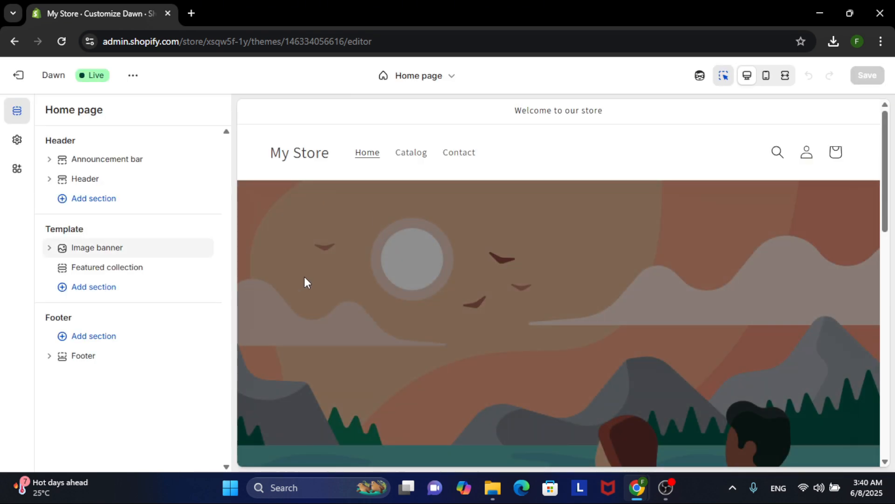
{"action": "scroll", "coordinate": [304, 281], "scroll_direction": "down", "scroll_amount": 2}
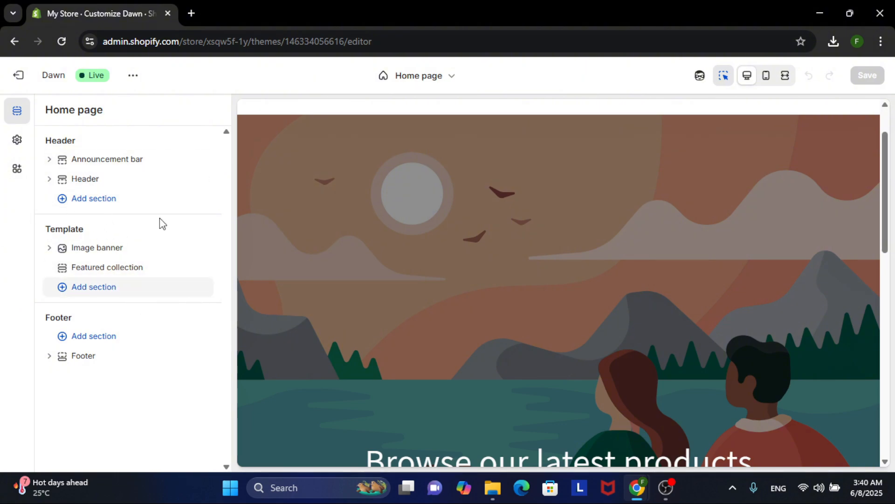
- Leave the theme editor and add the free Savor theme to the theme library
{"action": "left_click", "coordinate": [17, 41]}
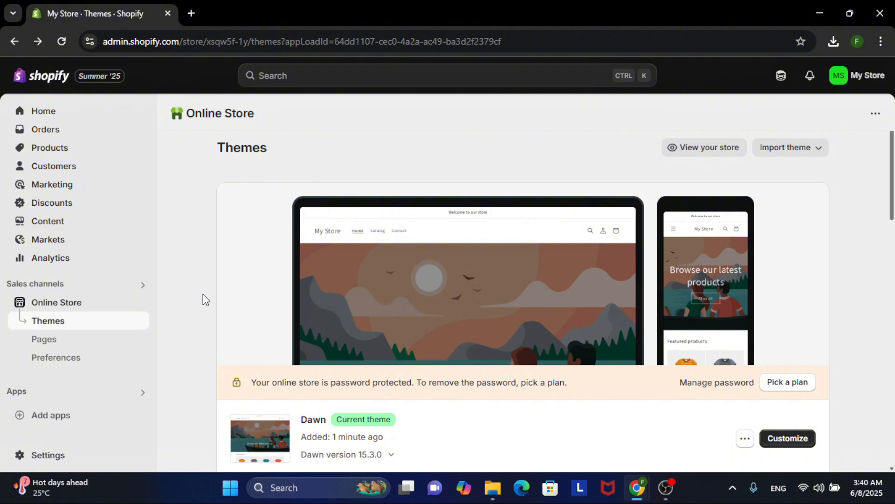
{"action": "scroll", "coordinate": [203, 294], "scroll_direction": "down", "scroll_amount": 5}
{"action": "scroll", "coordinate": [203, 294], "scroll_direction": "down", "scroll_amount": 2}
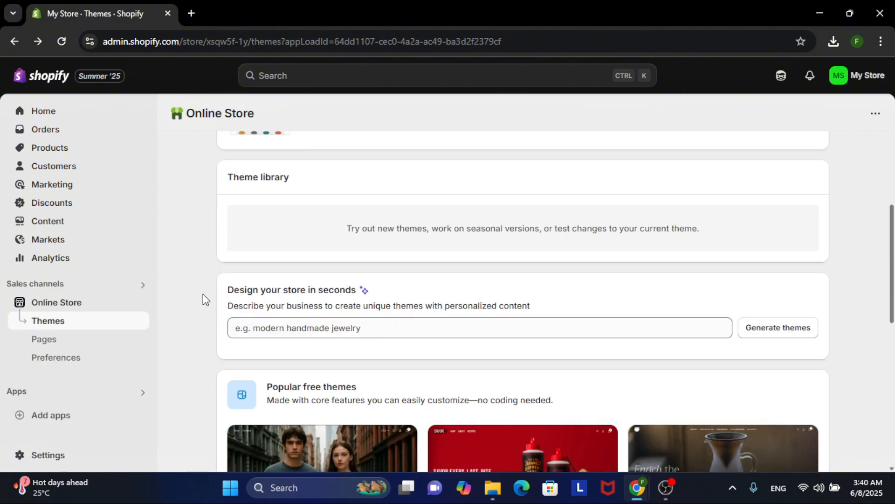
{"action": "scroll", "coordinate": [203, 293], "scroll_direction": "down", "scroll_amount": 4}
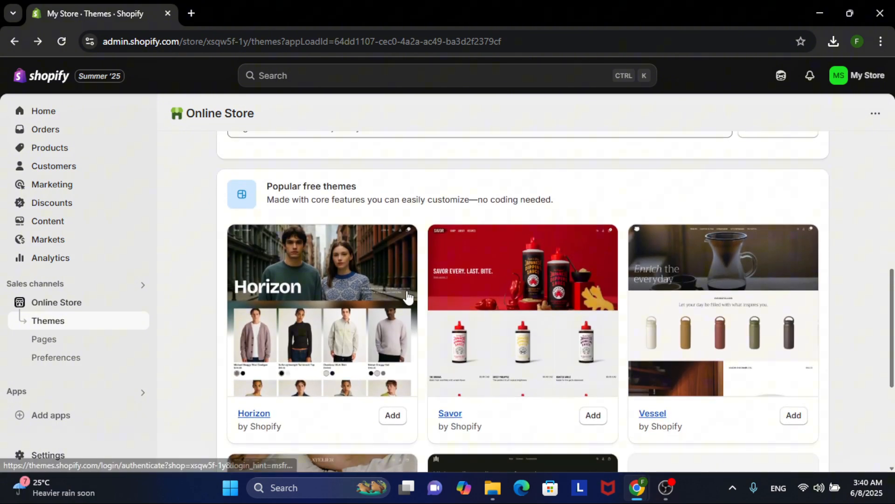
{"action": "scroll", "coordinate": [592, 303], "scroll_direction": "down", "scroll_amount": 1}
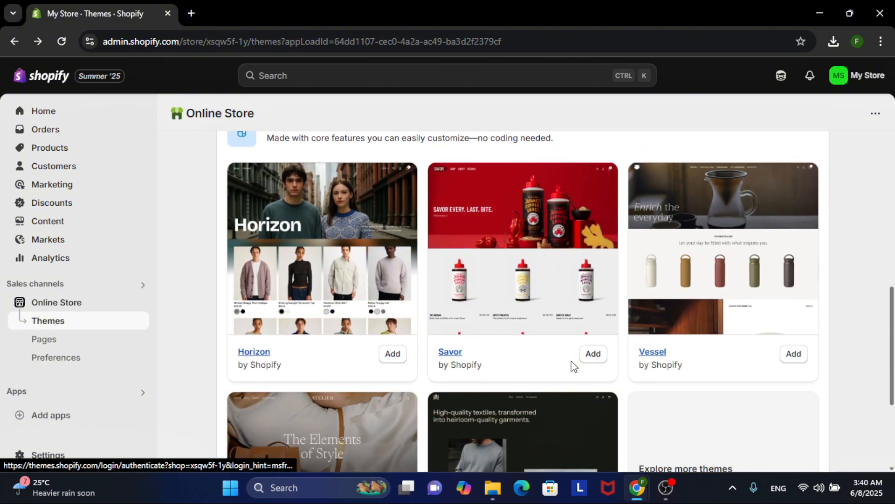
{"action": "left_click", "coordinate": [597, 360]}
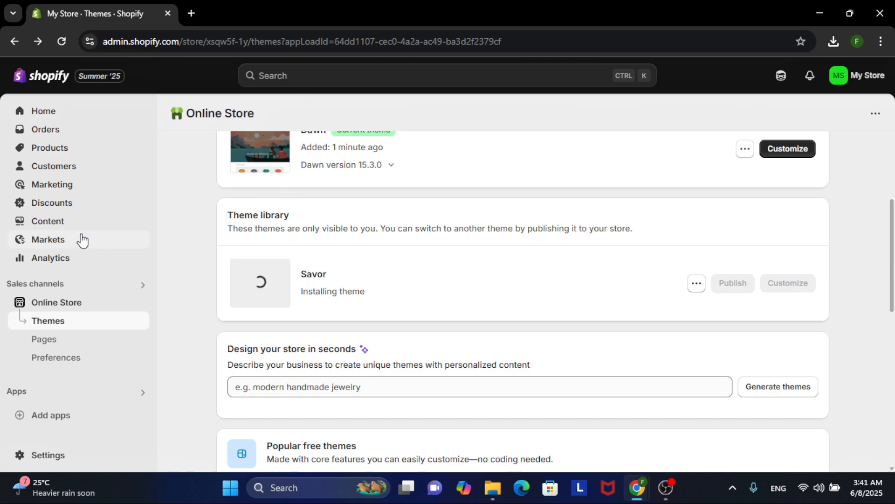
- Look over the theme library entry for Savor and the current Dawn theme on the Themes page
{"action": "scroll", "coordinate": [395, 297], "scroll_direction": "up", "scroll_amount": 2}
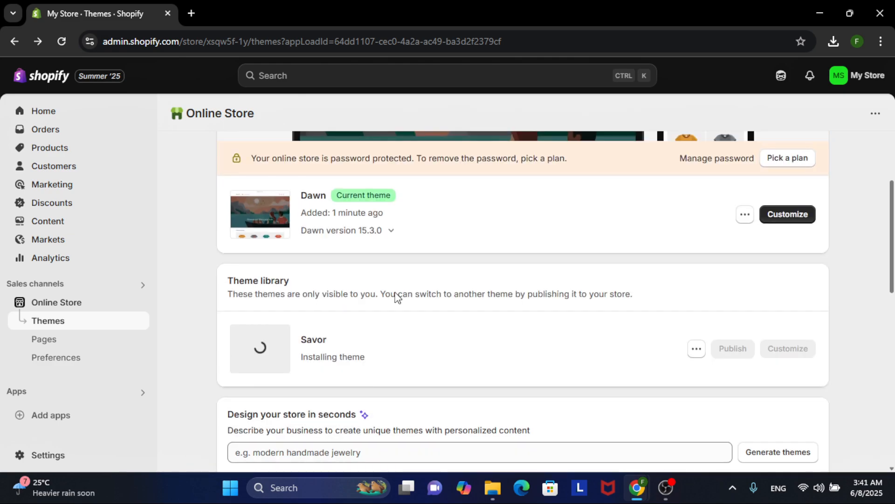
{"action": "scroll", "coordinate": [396, 298], "scroll_direction": "down", "scroll_amount": 2}
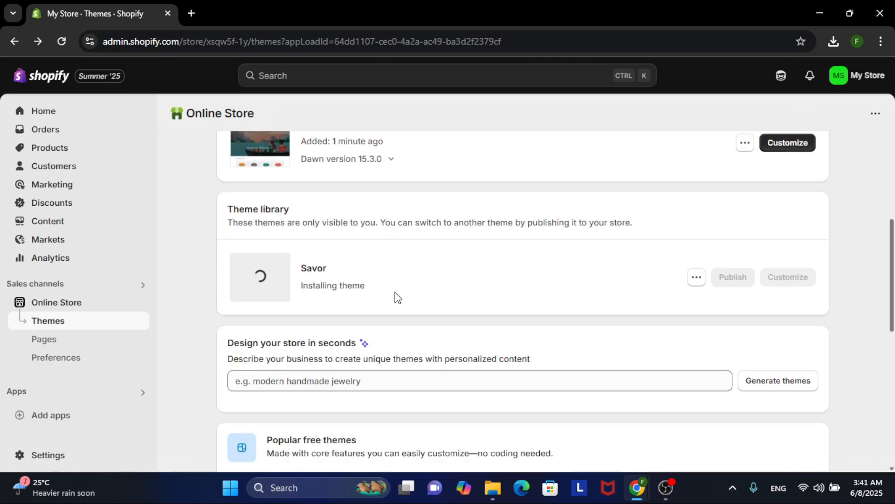
{"action": "scroll", "coordinate": [812, 262], "scroll_direction": "down", "scroll_amount": 2}
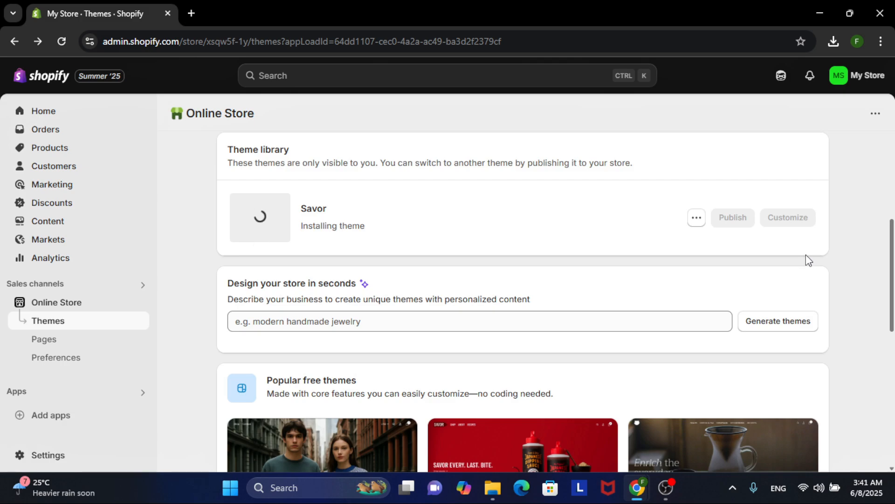
{"action": "scroll", "coordinate": [808, 260], "scroll_direction": "up", "scroll_amount": 5}
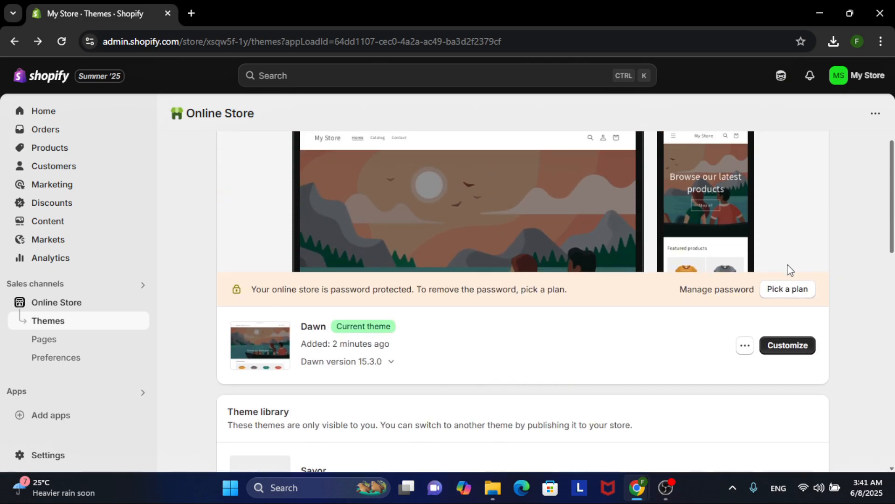
{"action": "scroll", "coordinate": [789, 270], "scroll_direction": "down", "scroll_amount": 2}
{"action": "scroll", "coordinate": [466, 289], "scroll_direction": "up", "scroll_amount": 3}
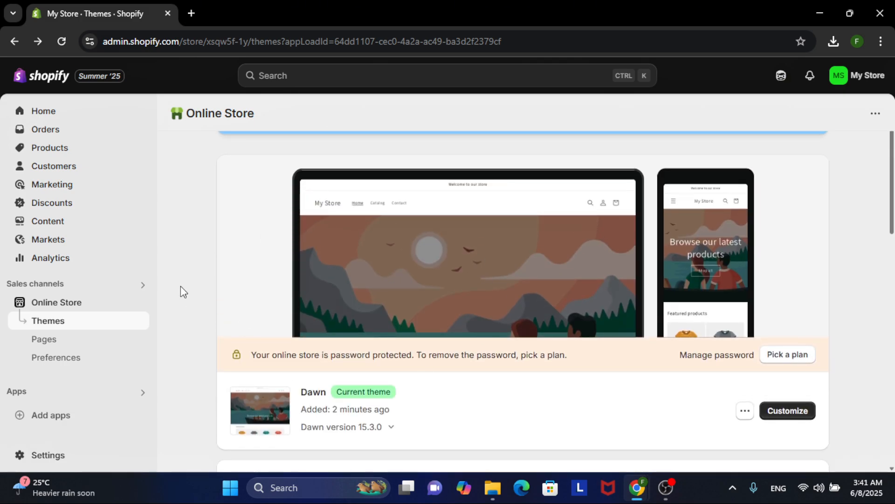
- Check the home page's setup guide, then start a new product from the Products page and look over its empty form
{"action": "left_click", "coordinate": [46, 115]}
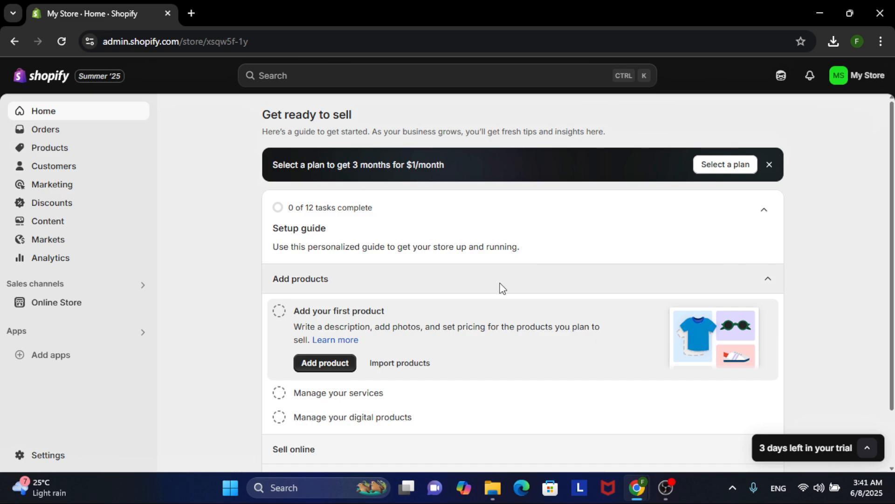
{"action": "scroll", "coordinate": [427, 447], "scroll_direction": "down", "scroll_amount": 1}
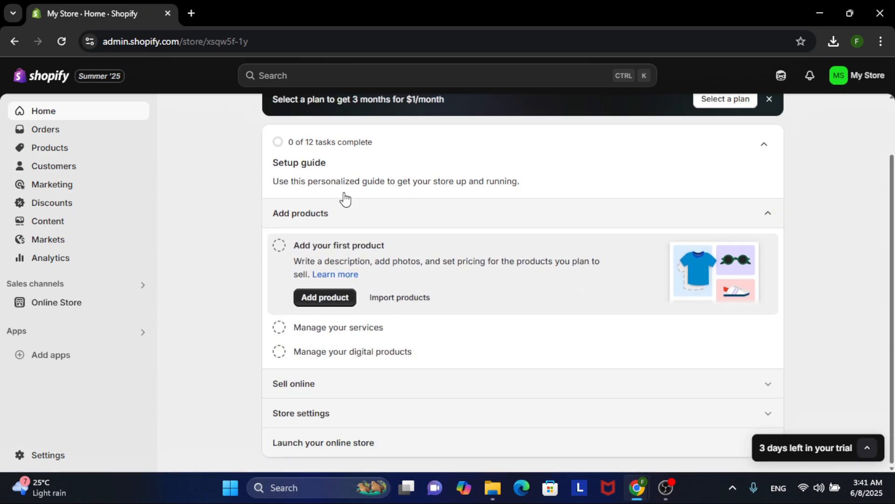
{"action": "left_click", "coordinate": [45, 154]}
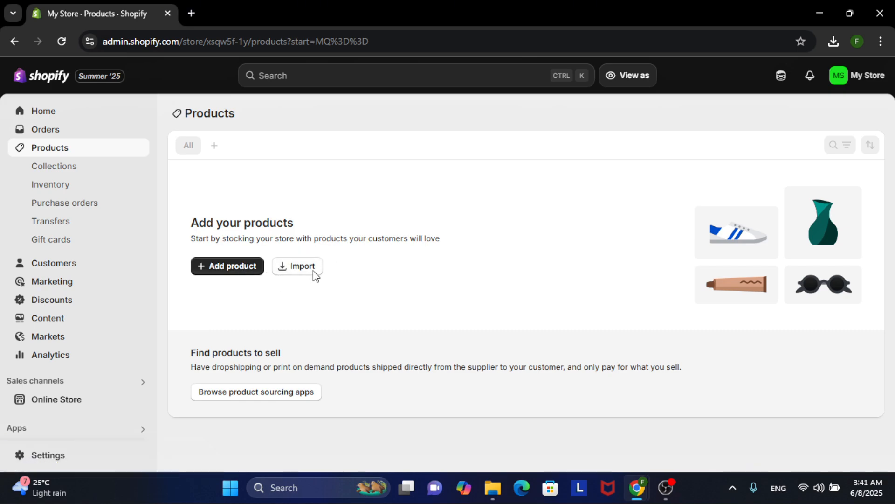
{"action": "left_click", "coordinate": [224, 268]}
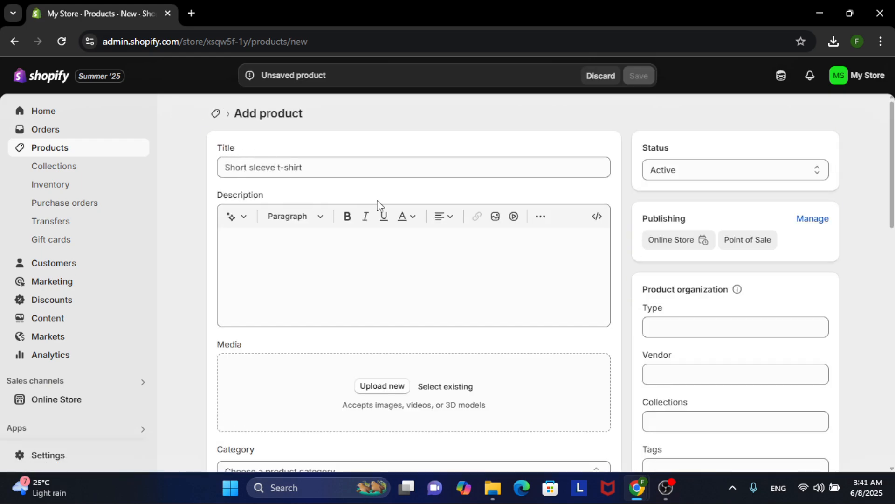
{"action": "scroll", "coordinate": [572, 303], "scroll_direction": "down", "scroll_amount": 15}
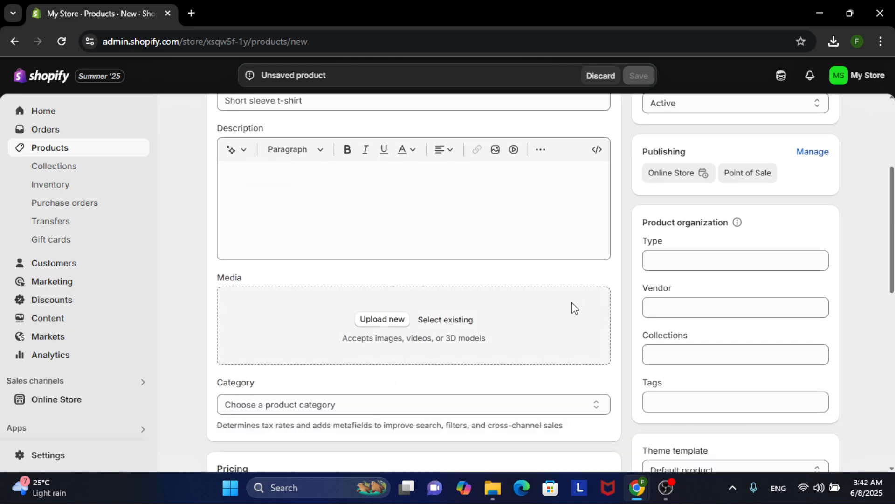
{"action": "scroll", "coordinate": [583, 301], "scroll_direction": "up", "scroll_amount": 15}
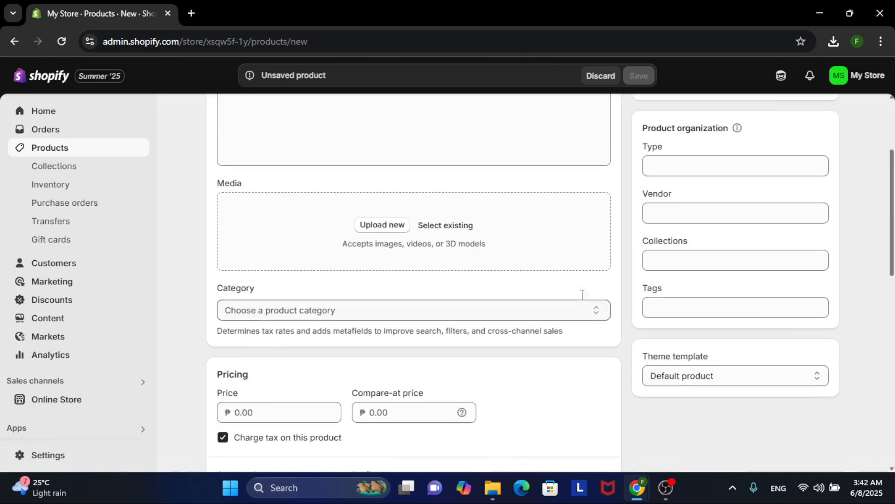
{"action": "scroll", "coordinate": [358, 348], "scroll_direction": "down", "scroll_amount": 7}
{"action": "scroll", "coordinate": [359, 348], "scroll_direction": "up", "scroll_amount": 7}
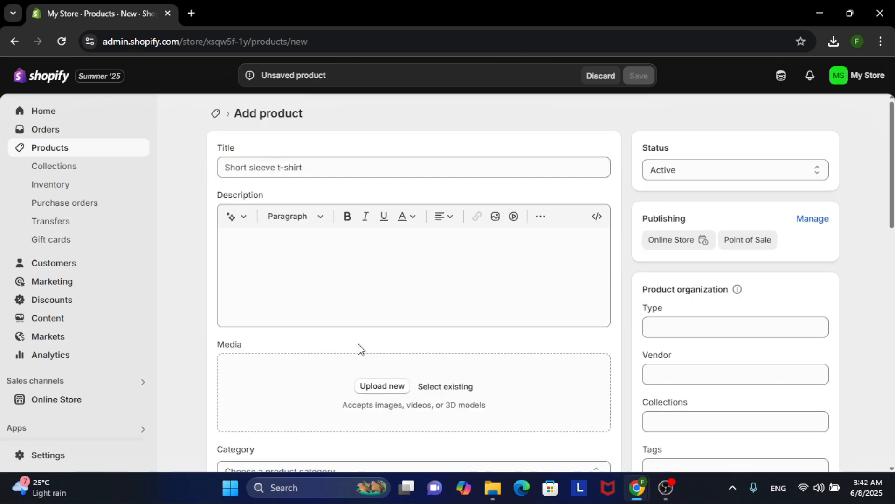
- Title the product "Job Consultation", enter the description "This is a description." and view the available paragraph styles
{"action": "left_click", "coordinate": [256, 167]}
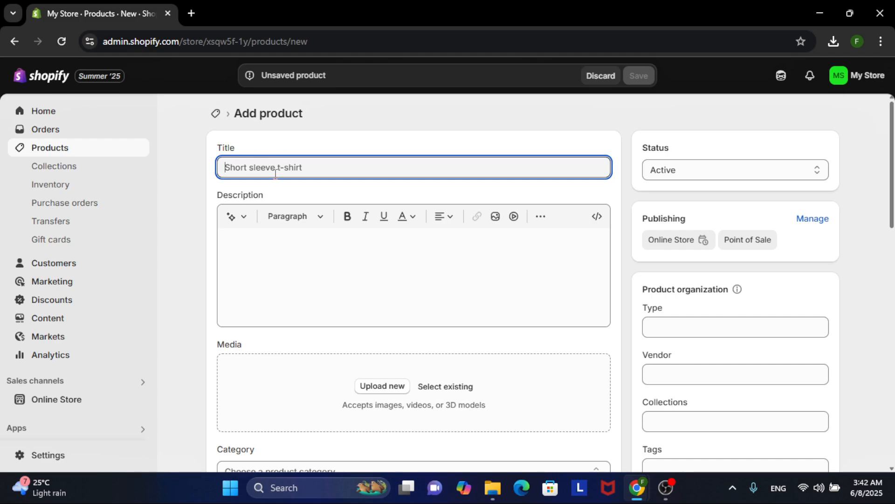
{"action": "type", "text": "Job Consultation"}
{"action": "left_click", "coordinate": [237, 273]}
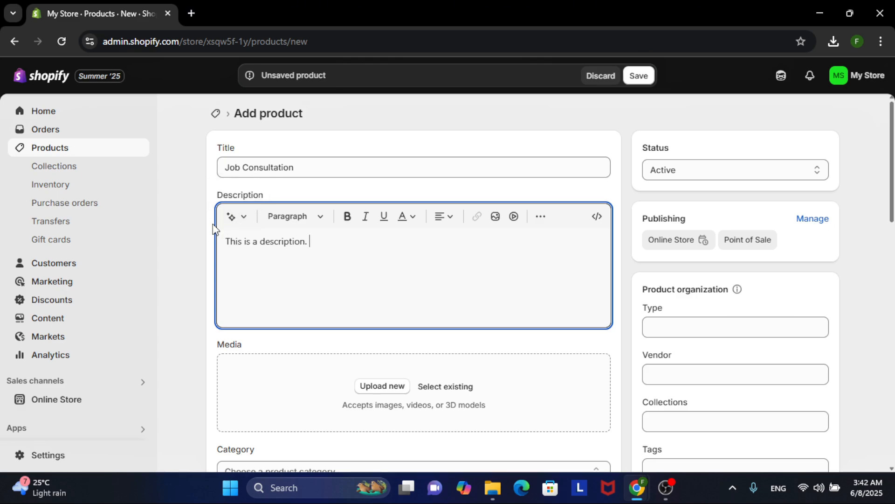
{"action": "left_click", "coordinate": [301, 217]}
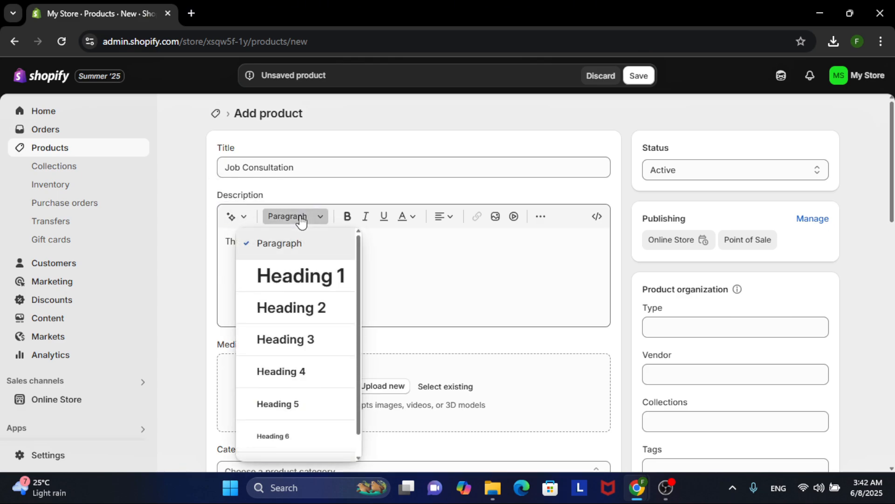
{"action": "scroll", "coordinate": [310, 336], "scroll_direction": "down", "scroll_amount": 1}
{"action": "left_click", "coordinate": [436, 266]}
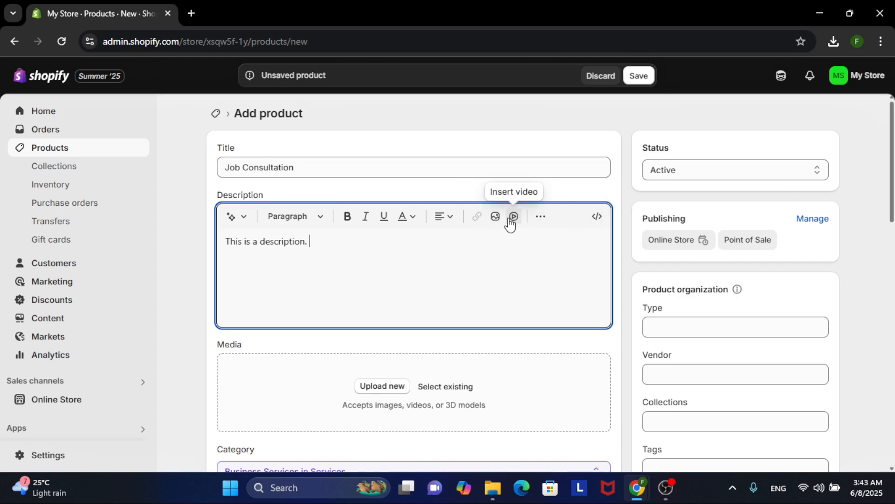
- Upload the image pexels-cottonbro-3206114 from the Downloads folder as the product's media
{"action": "scroll", "coordinate": [468, 248], "scroll_direction": "down", "scroll_amount": 2}
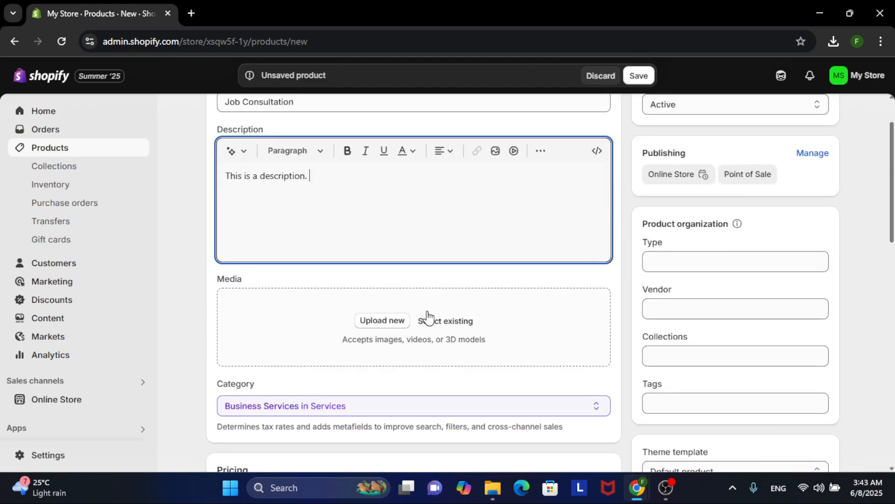
{"action": "scroll", "coordinate": [296, 347], "scroll_direction": "down", "scroll_amount": 2}
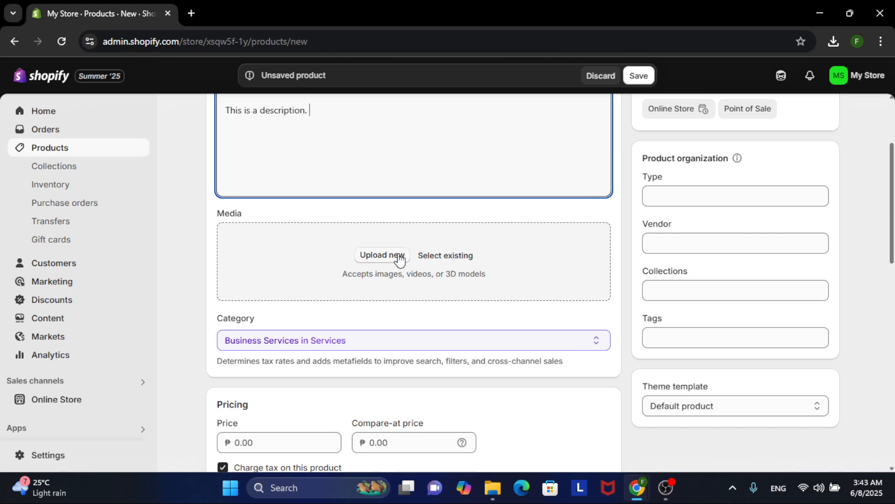
{"action": "left_click", "coordinate": [399, 257]}
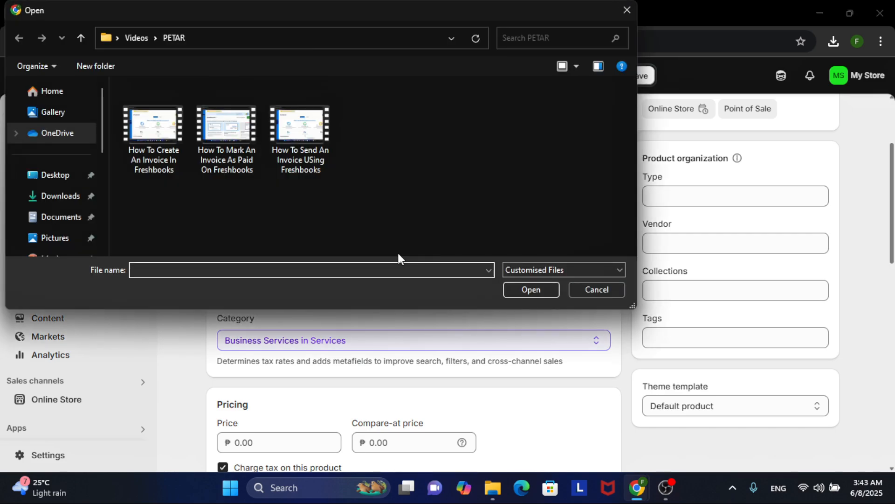
{"action": "left_click", "coordinate": [47, 197]}
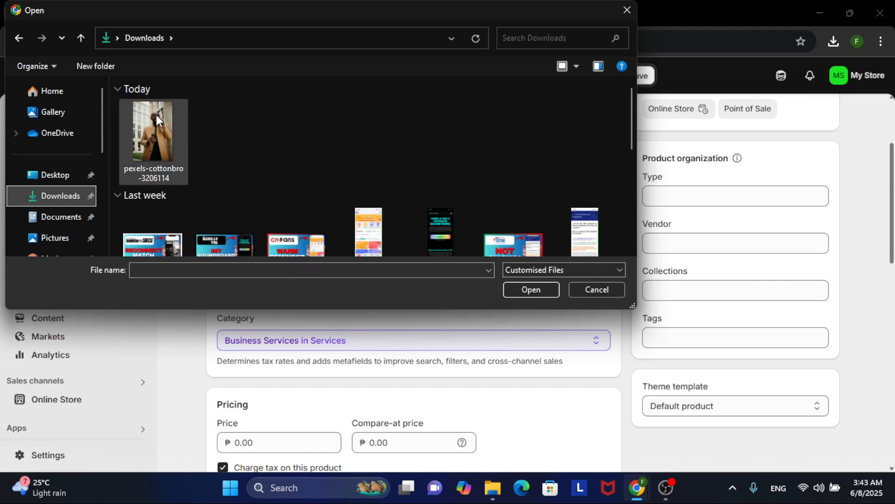
{"action": "left_click", "coordinate": [138, 124]}
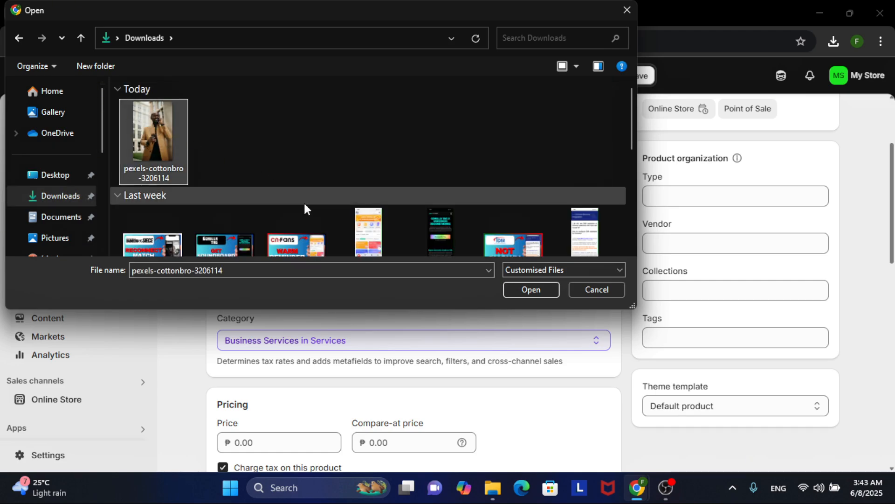
{"action": "left_click", "coordinate": [539, 288]}
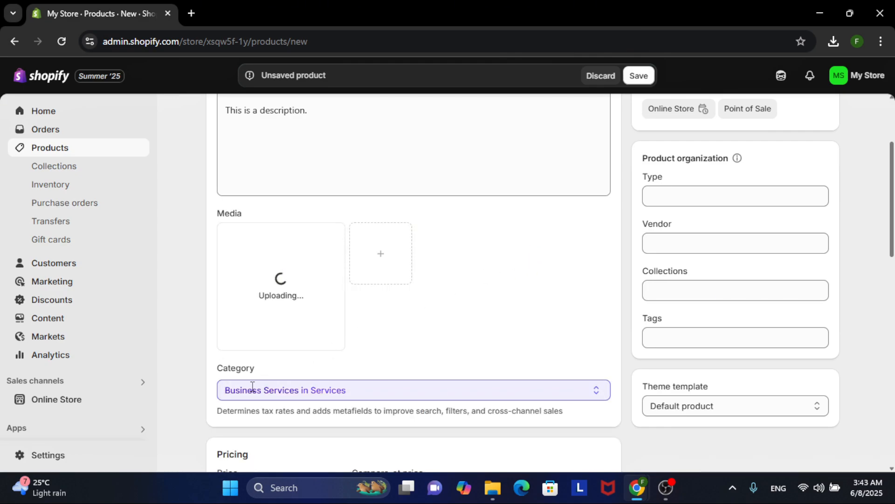
- Review the suggested product category and the title, description and media entered so far
{"action": "scroll", "coordinate": [252, 387], "scroll_direction": "down", "scroll_amount": 1}
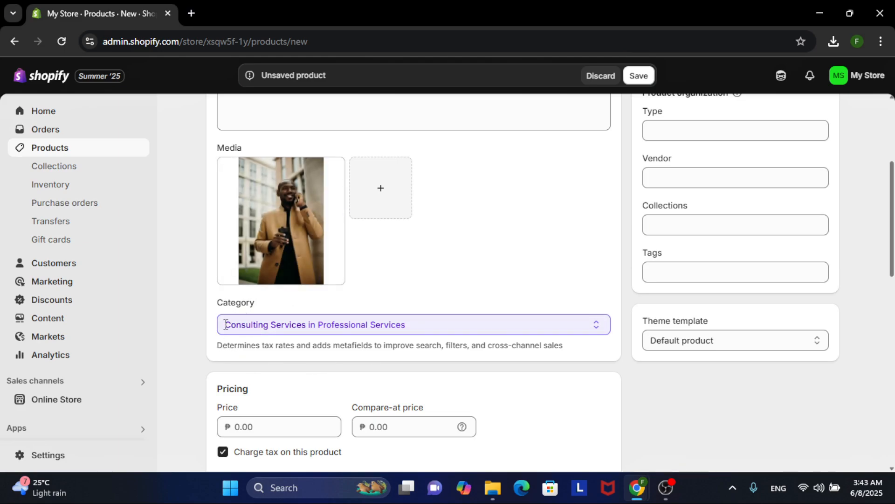
{"action": "left_click_drag", "start_coordinate": [225, 324], "coordinate": [289, 324]}
{"action": "left_click", "coordinate": [316, 367]}
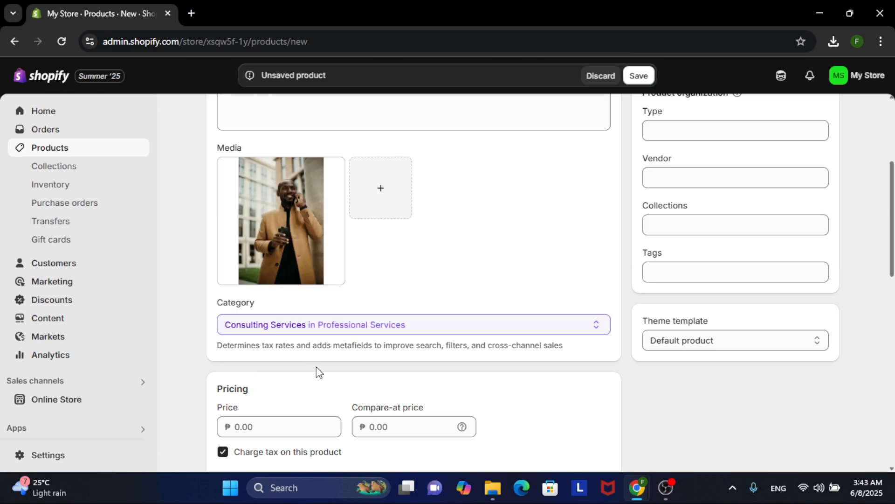
{"action": "scroll", "coordinate": [443, 400], "scroll_direction": "up", "scroll_amount": 4}
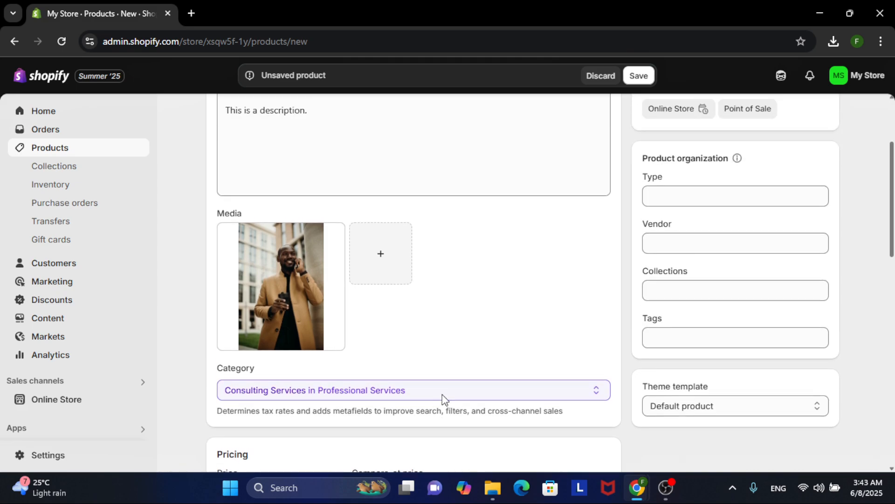
{"action": "scroll", "coordinate": [443, 399], "scroll_direction": "down", "scroll_amount": 3}
{"action": "scroll", "coordinate": [443, 393], "scroll_direction": "down", "scroll_amount": 4}
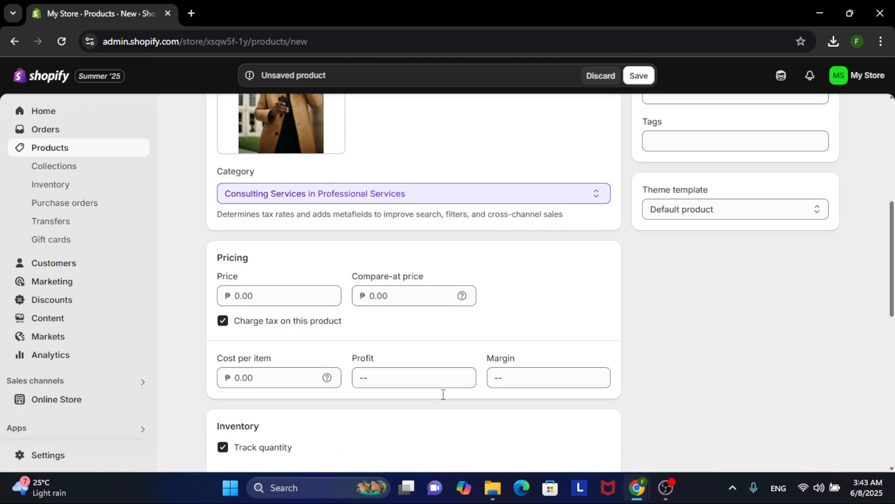
{"action": "scroll", "coordinate": [443, 387], "scroll_direction": "up", "scroll_amount": 7}
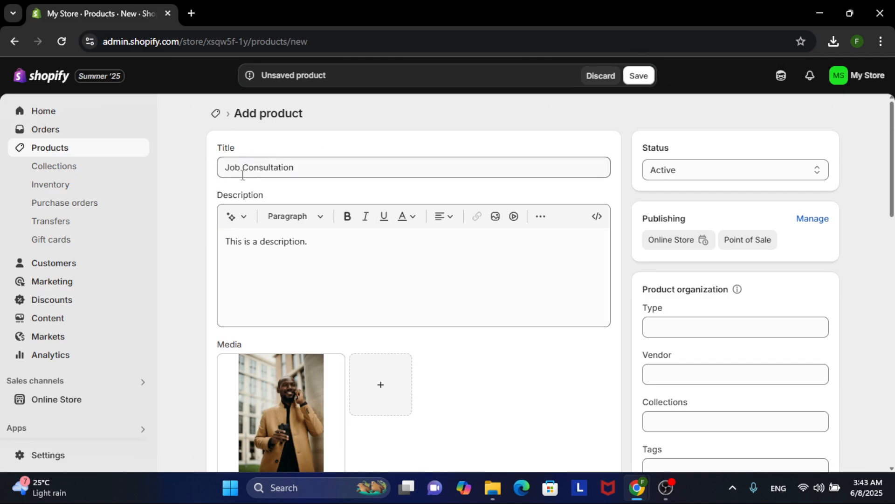
- Set the product's price to ₱500.00 and its compare-at price to ₱450
{"action": "scroll", "coordinate": [374, 336], "scroll_direction": "down", "scroll_amount": 3}
{"action": "scroll", "coordinate": [416, 361], "scroll_direction": "down", "scroll_amount": 1}
{"action": "scroll", "coordinate": [416, 360], "scroll_direction": "down", "scroll_amount": 4}
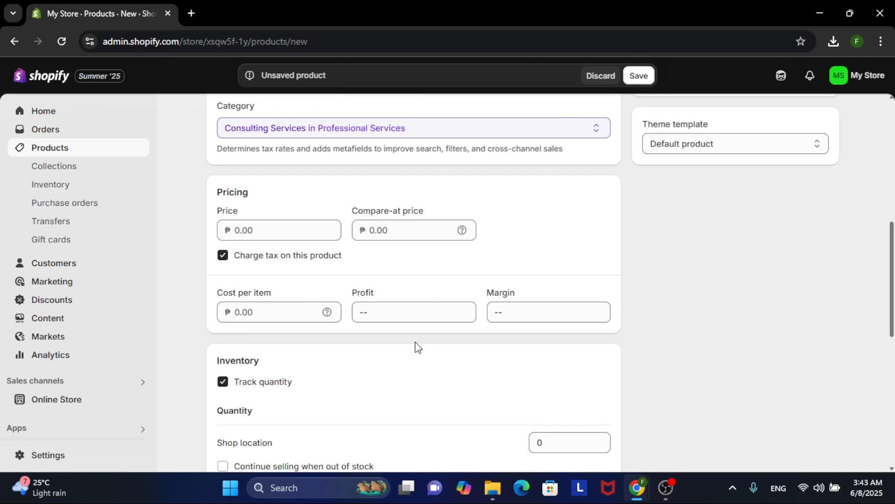
{"action": "left_click", "coordinate": [270, 236]}
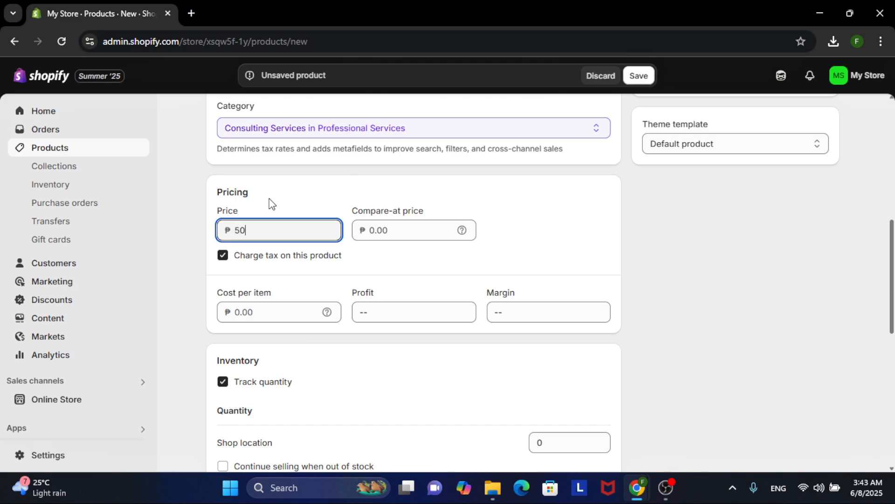
{"action": "left_click", "coordinate": [381, 229]}
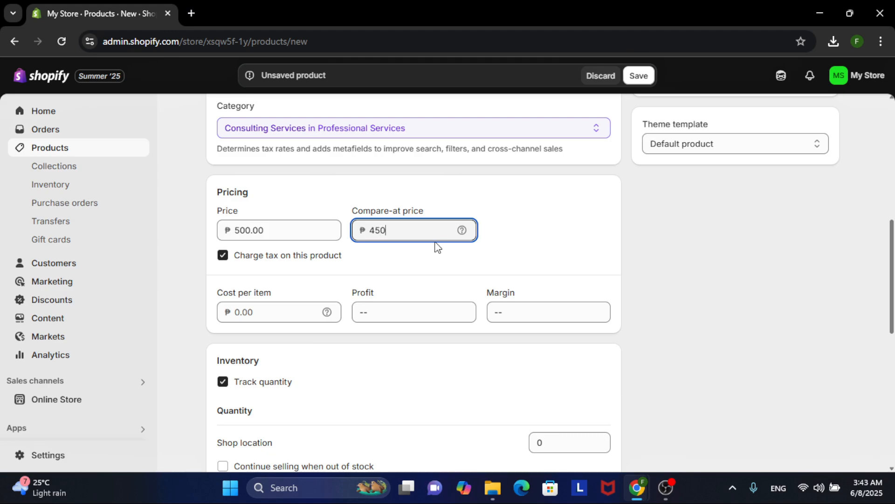
- Commit the compare-at price, review the inventory settings and turn off the physical product option under shipping
{"action": "left_click", "coordinate": [445, 254]}
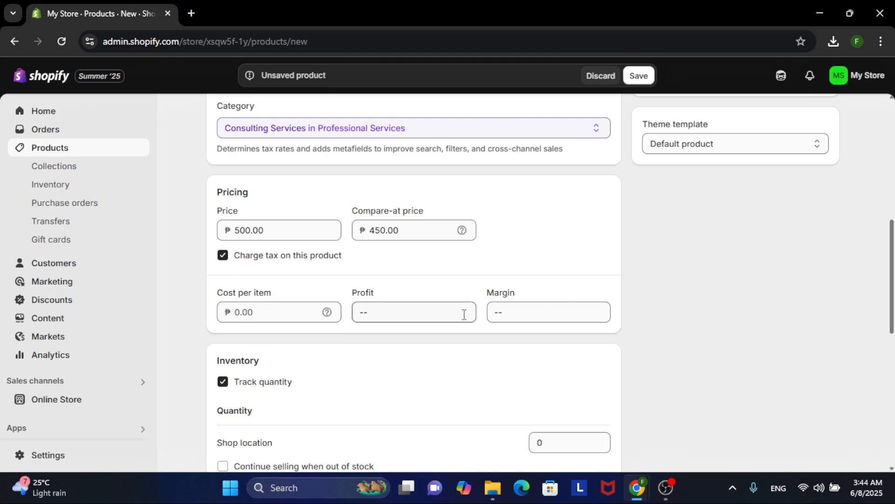
{"action": "scroll", "coordinate": [464, 314], "scroll_direction": "down", "scroll_amount": 4}
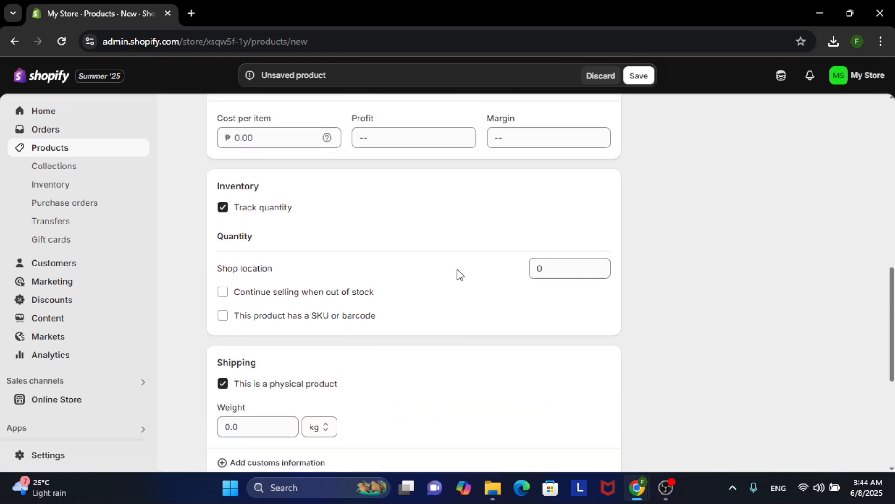
{"action": "scroll", "coordinate": [457, 273], "scroll_direction": "up", "scroll_amount": 4}
{"action": "scroll", "coordinate": [370, 320], "scroll_direction": "down", "scroll_amount": 3}
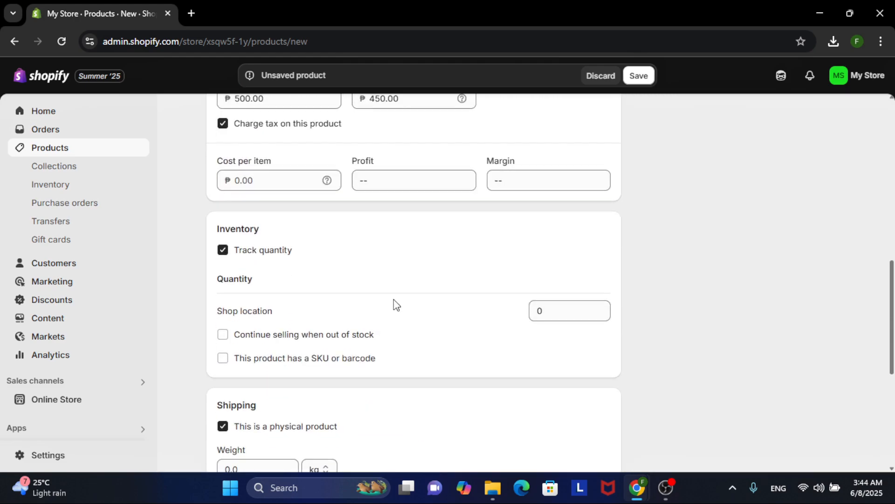
{"action": "scroll", "coordinate": [394, 303], "scroll_direction": "down", "scroll_amount": 1}
{"action": "scroll", "coordinate": [396, 301], "scroll_direction": "up", "scroll_amount": 1}
{"action": "scroll", "coordinate": [401, 295], "scroll_direction": "down", "scroll_amount": 1}
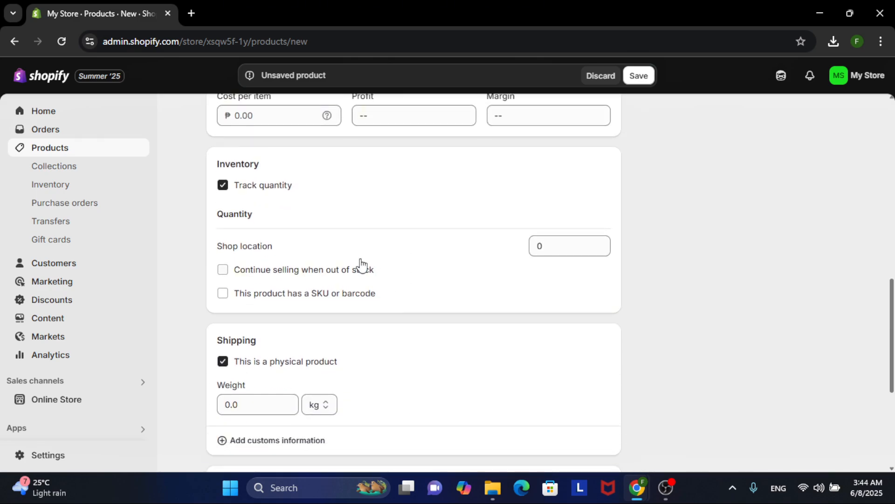
{"action": "scroll", "coordinate": [405, 263], "scroll_direction": "down", "scroll_amount": 3}
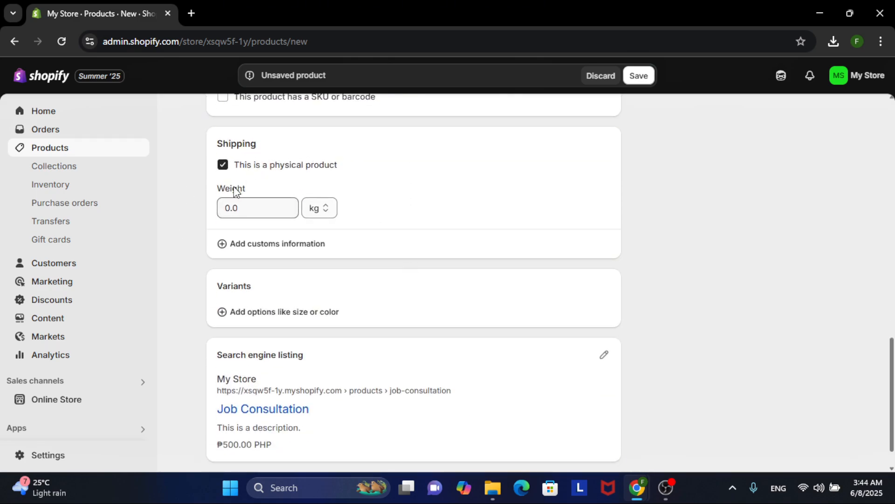
{"action": "left_click", "coordinate": [223, 165]}
{"action": "scroll", "coordinate": [455, 222], "scroll_direction": "up", "scroll_amount": 3}
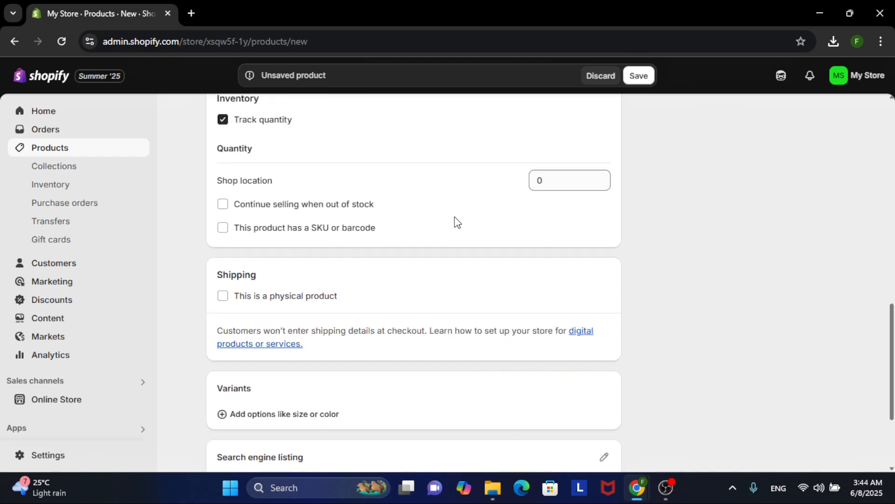
{"action": "scroll", "coordinate": [456, 222], "scroll_direction": "down", "scroll_amount": 3}
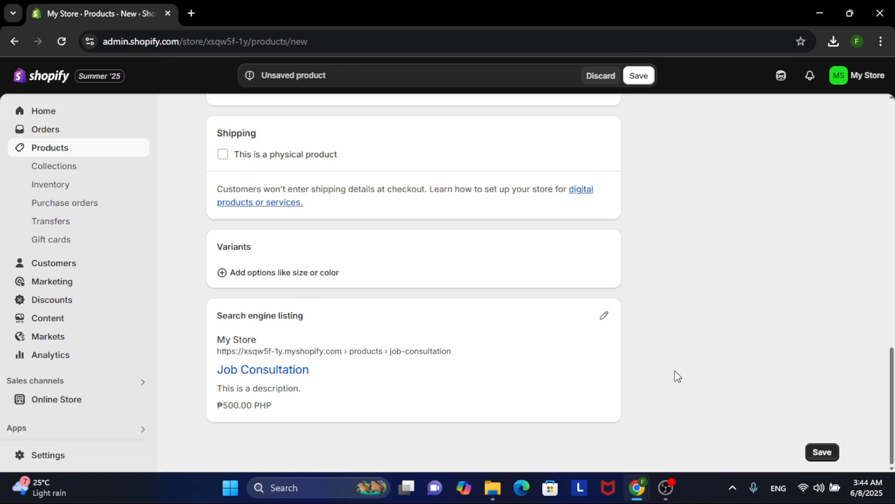
- Add the product to the Home page collection in its product organization settings
{"action": "scroll", "coordinate": [677, 376], "scroll_direction": "up", "scroll_amount": 15}
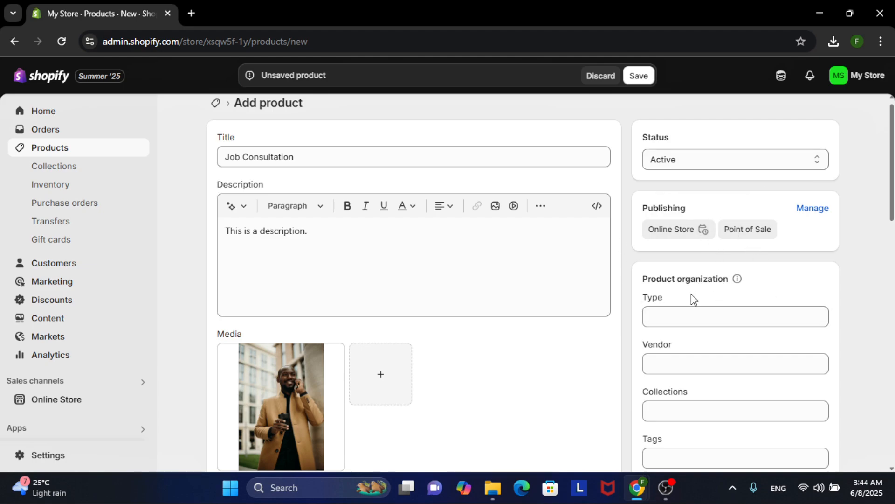
{"action": "scroll", "coordinate": [691, 293], "scroll_direction": "down", "scroll_amount": 1}
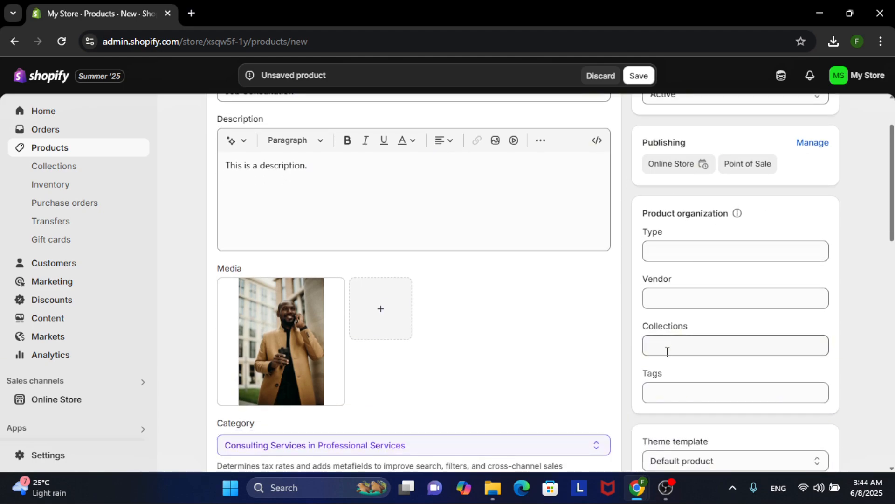
{"action": "scroll", "coordinate": [674, 338], "scroll_direction": "down", "scroll_amount": 2}
{"action": "scroll", "coordinate": [690, 303], "scroll_direction": "up", "scroll_amount": 1}
{"action": "left_click", "coordinate": [681, 279]}
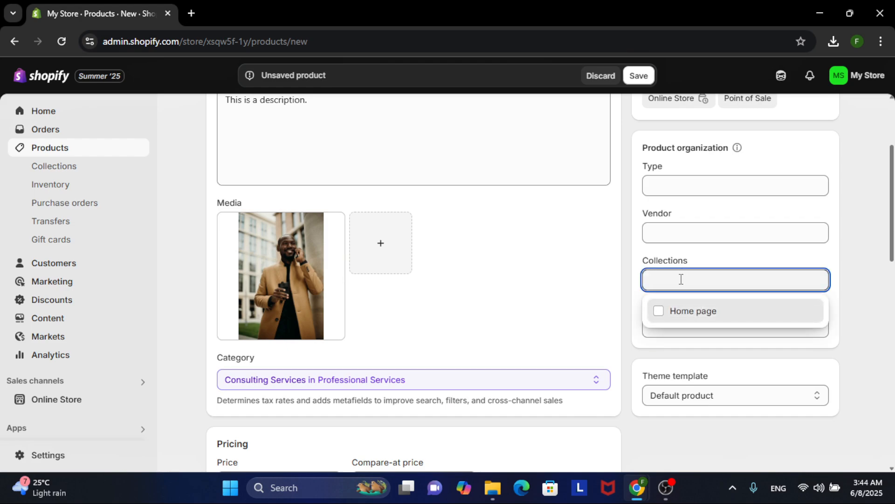
{"action": "left_click", "coordinate": [666, 312]}
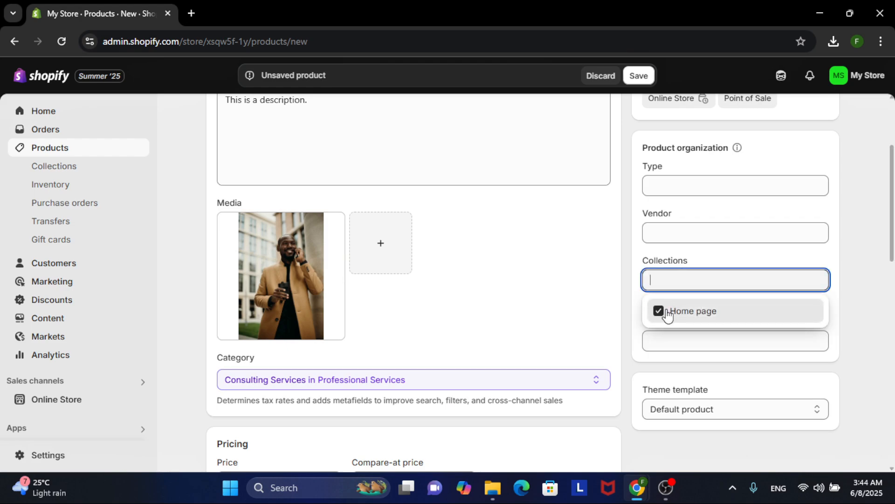
{"action": "left_click", "coordinate": [884, 245]}
- Add the tags "calls" and "consultation" to the product
{"action": "left_click", "coordinate": [664, 340]}
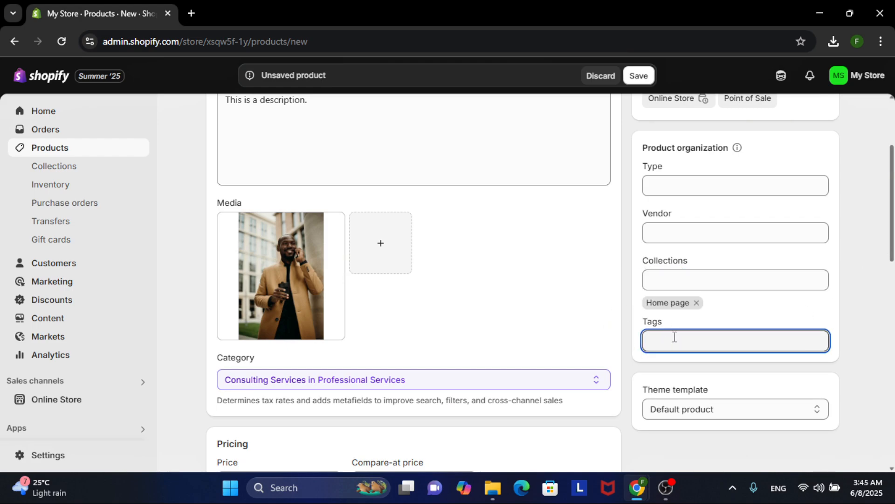
{"action": "type", "text": "calls"}
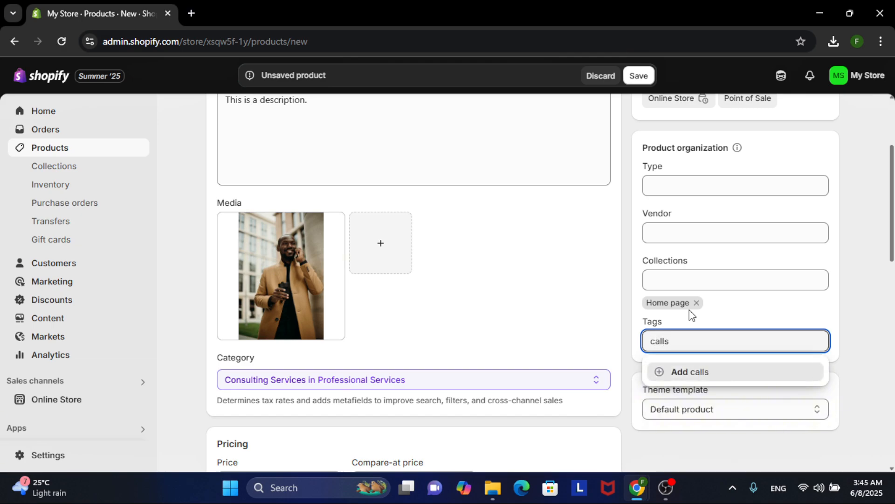
{"action": "left_click", "coordinate": [741, 373]}
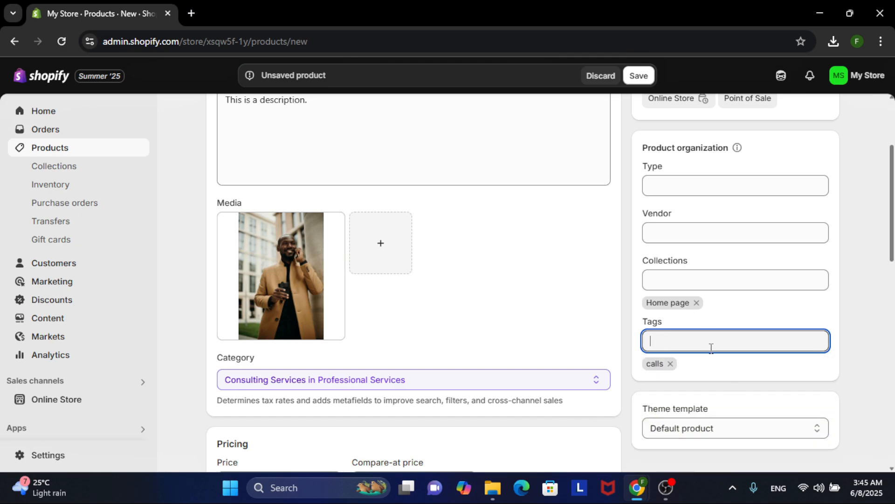
{"action": "type", "text": "consul"}
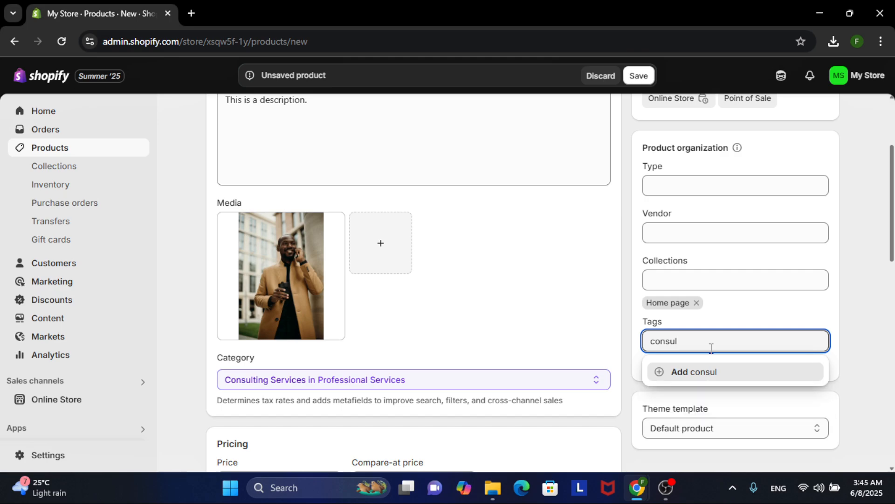
{"action": "type", "text": "tation"}
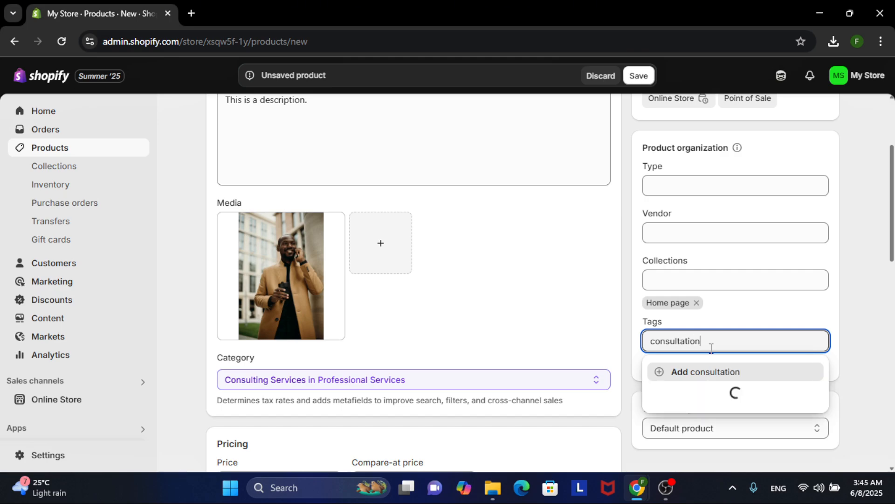
{"action": "left_click", "coordinate": [709, 373]}
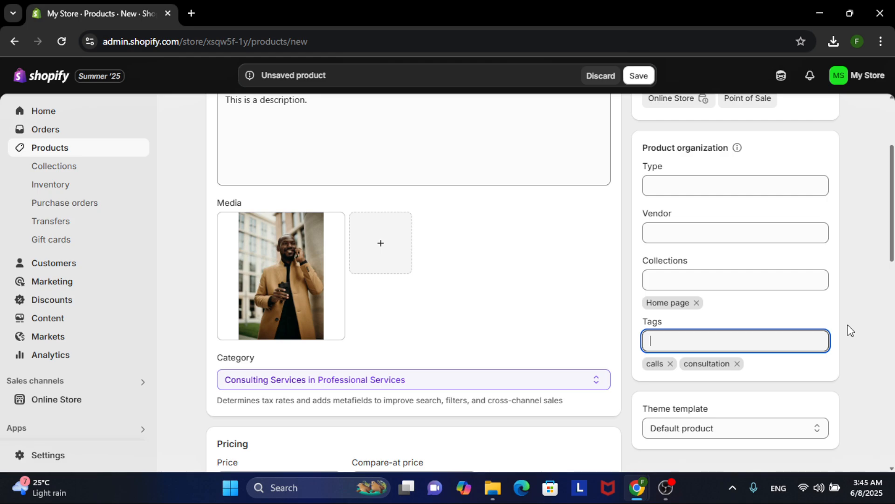
- Choose Default product as the product's theme template
{"action": "scroll", "coordinate": [848, 324], "scroll_direction": "down", "scroll_amount": 3}
{"action": "left_click", "coordinate": [712, 304]}
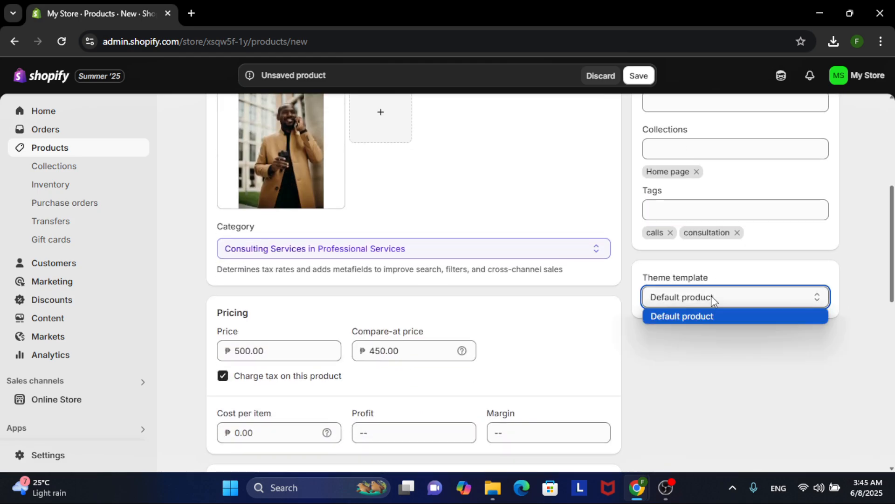
{"action": "left_click", "coordinate": [711, 315]}
- Check the details entered for the Job Consultation product and save it
{"action": "scroll", "coordinate": [706, 354], "scroll_direction": "up", "scroll_amount": 6}
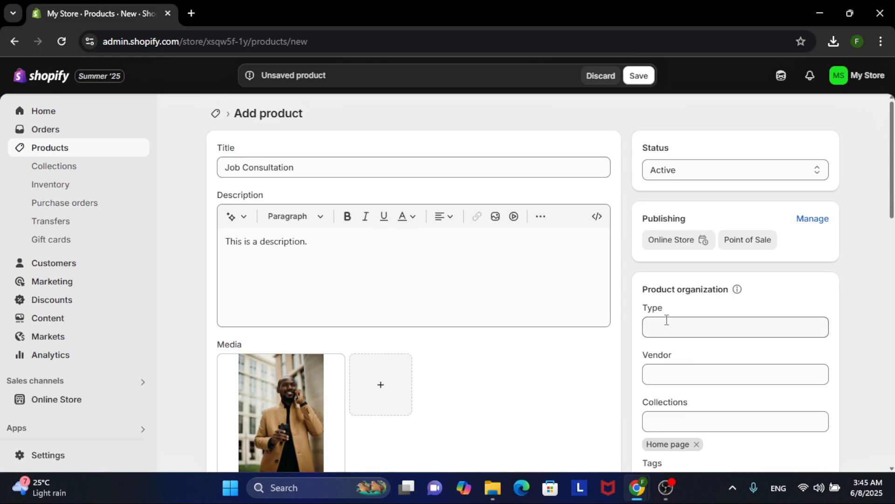
{"action": "scroll", "coordinate": [667, 320], "scroll_direction": "down", "scroll_amount": 4}
{"action": "scroll", "coordinate": [665, 307], "scroll_direction": "up", "scroll_amount": 4}
{"action": "scroll", "coordinate": [583, 267], "scroll_direction": "down", "scroll_amount": 6}
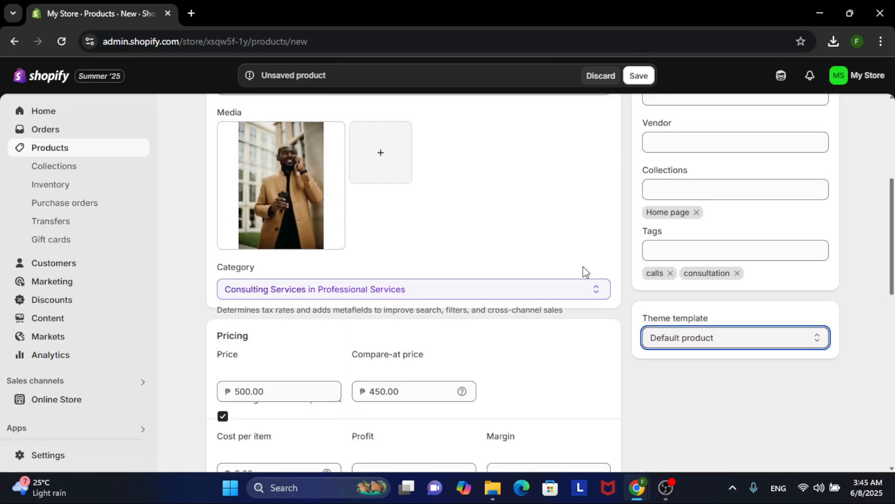
{"action": "scroll", "coordinate": [588, 249], "scroll_direction": "up", "scroll_amount": 4}
{"action": "scroll", "coordinate": [588, 250], "scroll_direction": "up", "scroll_amount": 2}
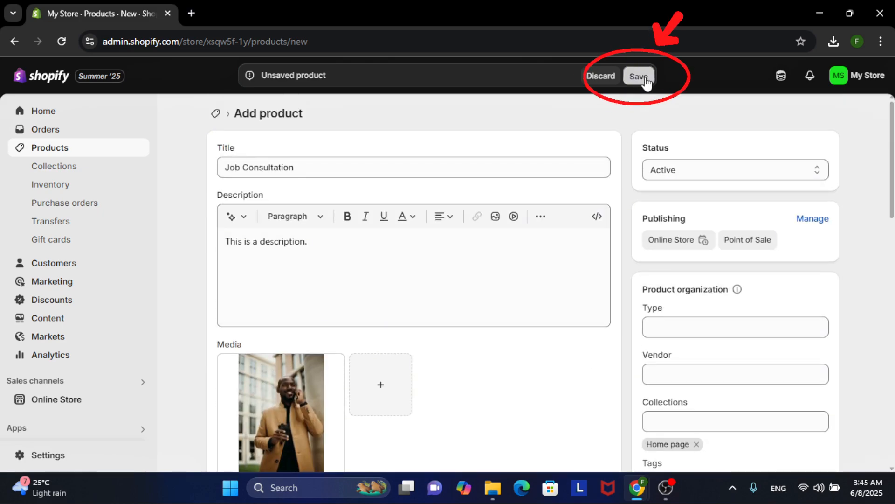
{"action": "left_click", "coordinate": [639, 76]}
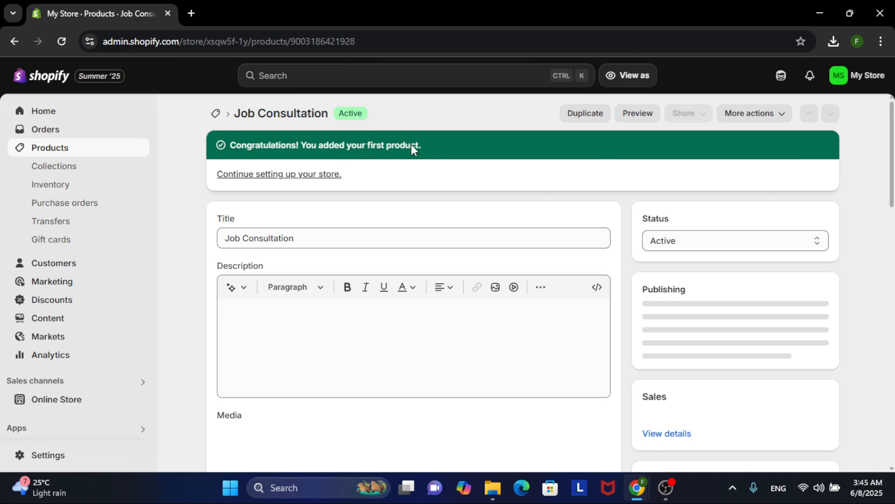
- Continue to the store's setup guide and look over its Add products tasks
{"action": "left_click", "coordinate": [246, 177]}
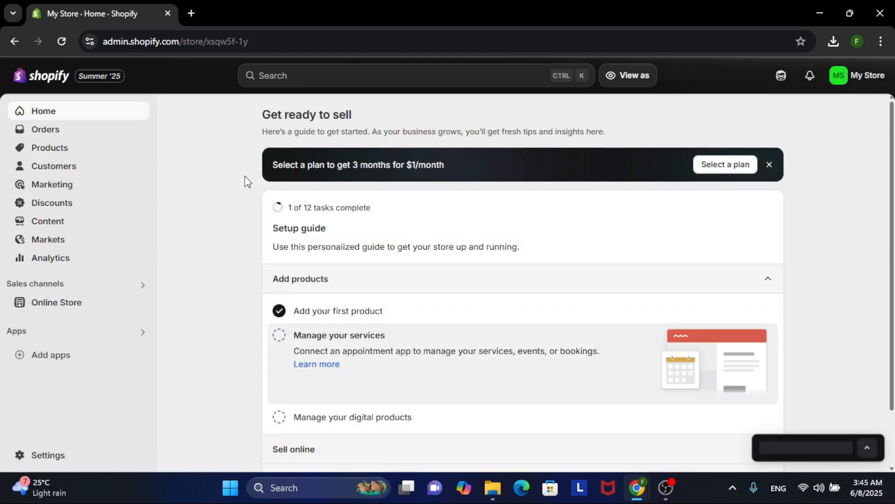
{"action": "scroll", "coordinate": [451, 256], "scroll_direction": "down", "scroll_amount": 1}
{"action": "scroll", "coordinate": [511, 266], "scroll_direction": "up", "scroll_amount": 1}
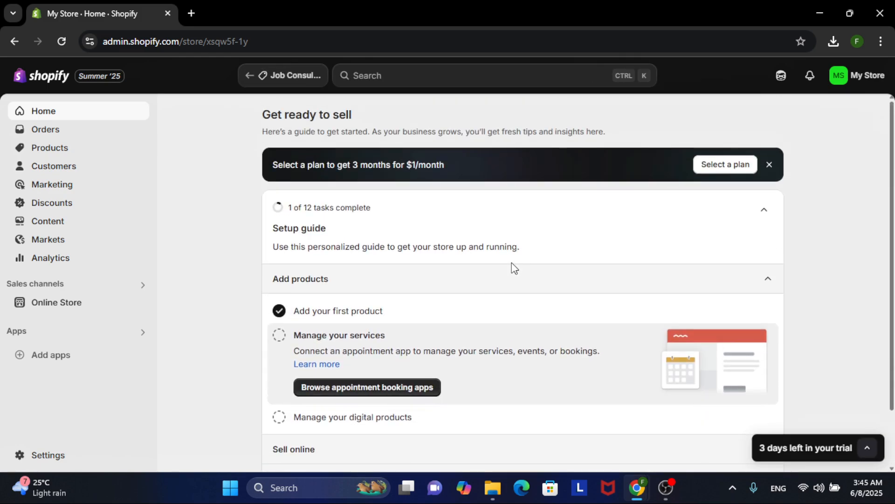